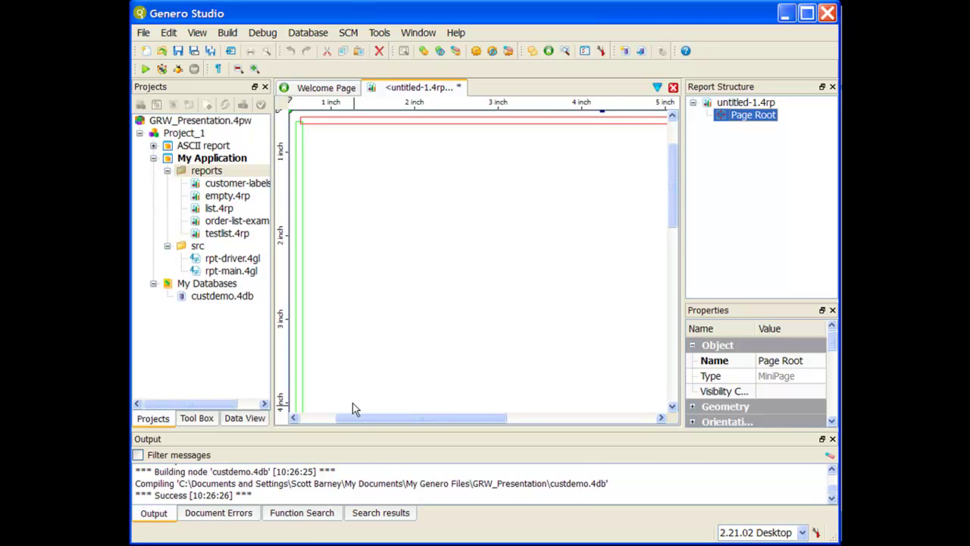
# Step: Associate the untitled report with the data schema file rpt-driver.rdd from the GRW_Presentation folder
pyautogui.click(256, 422)
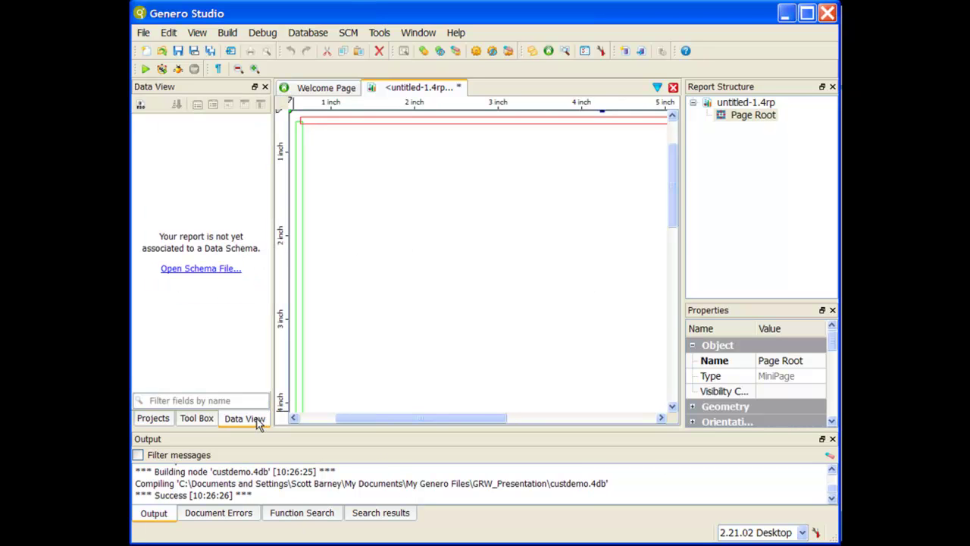
pyautogui.click(205, 269)
pyautogui.click(269, 138)
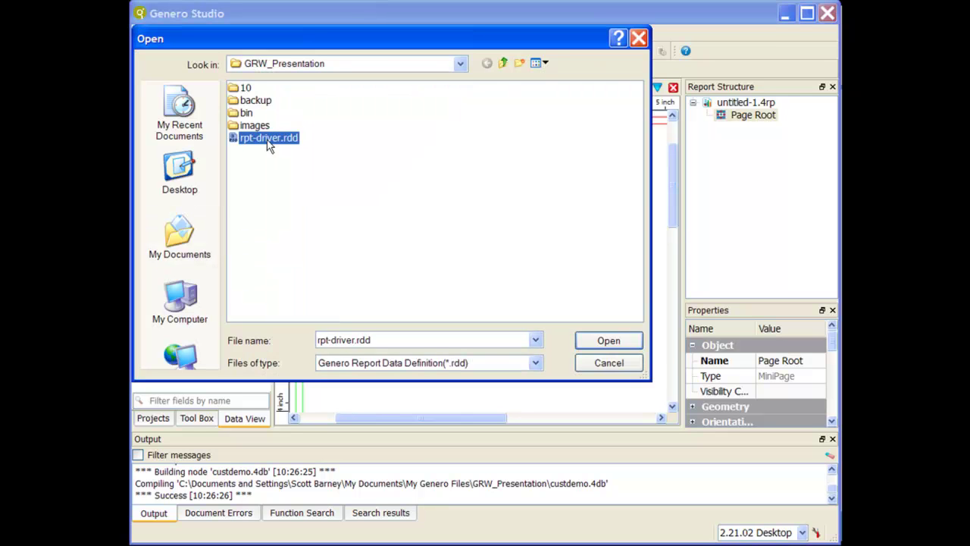
pyautogui.click(608, 340)
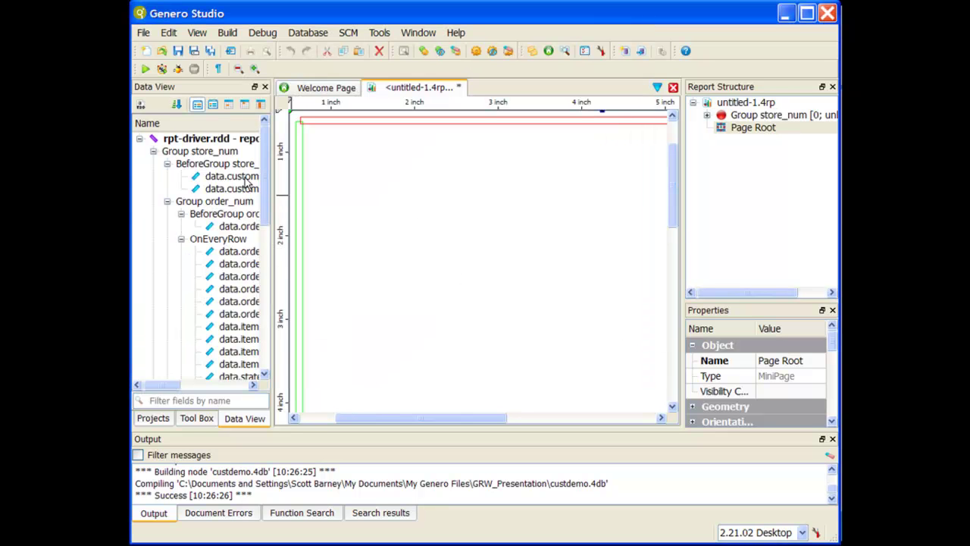
# Step: Add a Map Chart to the report's Page Root and expand the structure down to the chart's item
pyautogui.click(212, 424)
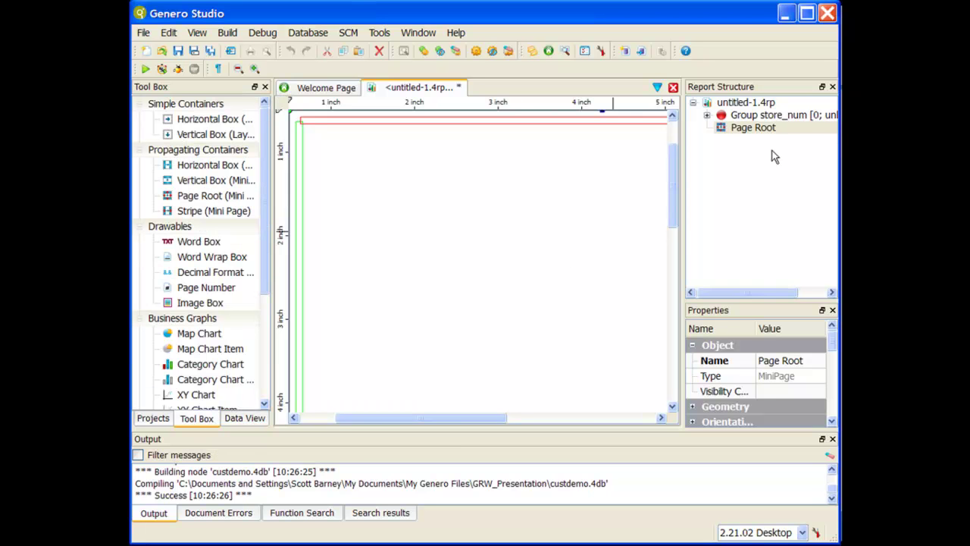
pyautogui.click(752, 129)
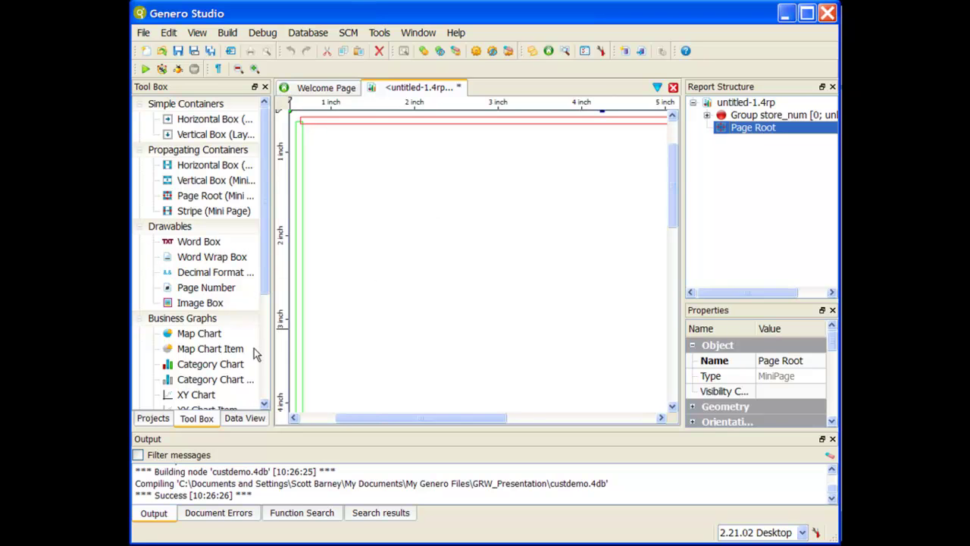
pyautogui.doubleClick(210, 335)
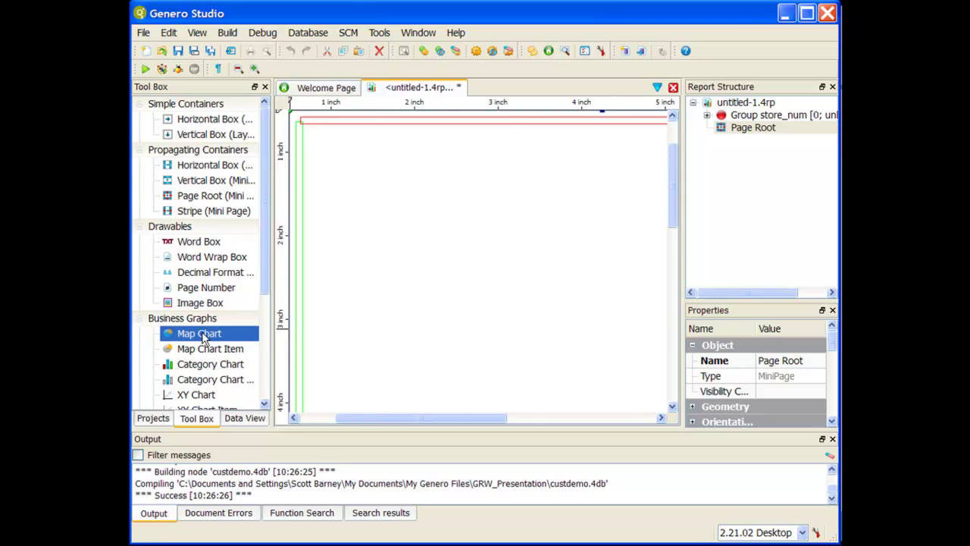
pyautogui.click(707, 127)
pyautogui.click(721, 141)
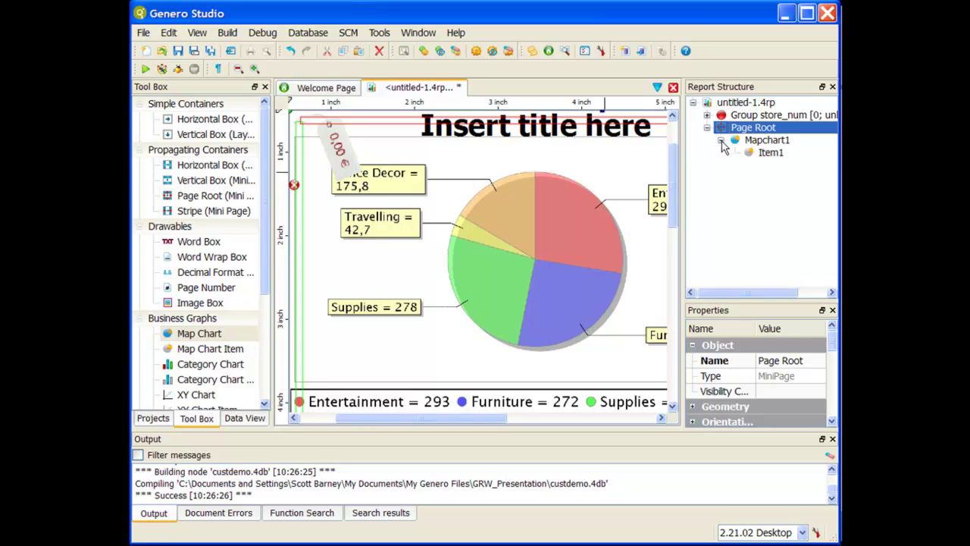
pyautogui.click(768, 153)
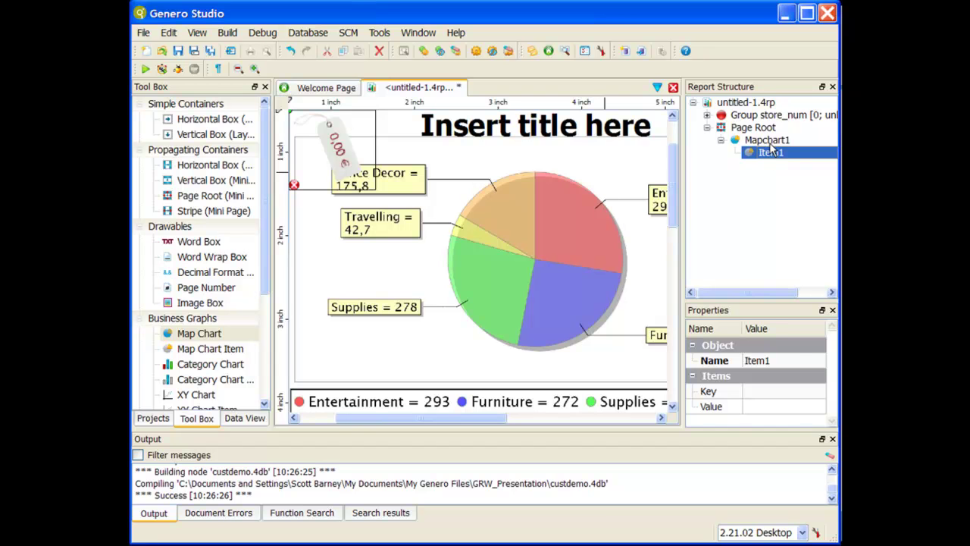
# Step: Enlarge the properties area for the map chart and set the chart's title to "Revenue by State"
pyautogui.click(770, 141)
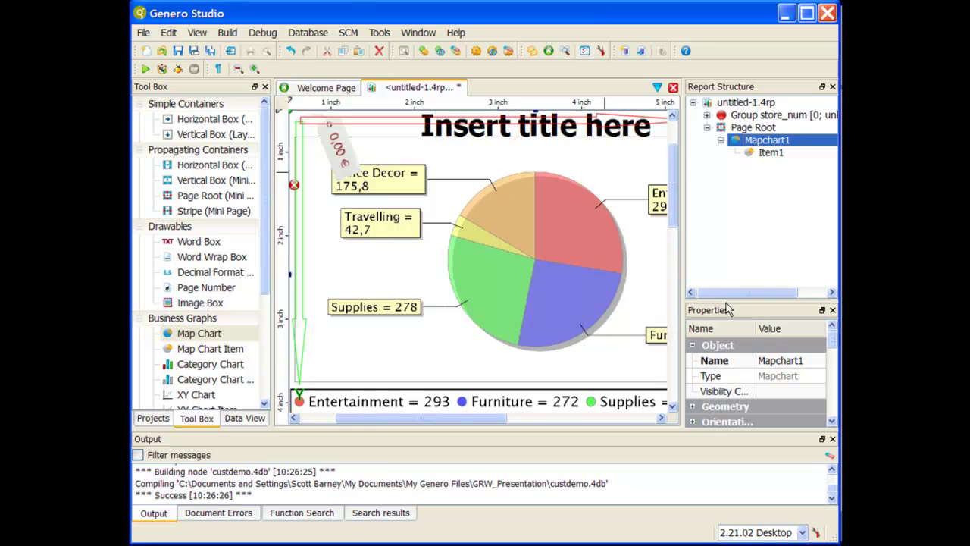
pyautogui.moveTo(728, 303); pyautogui.dragTo(728, 200)
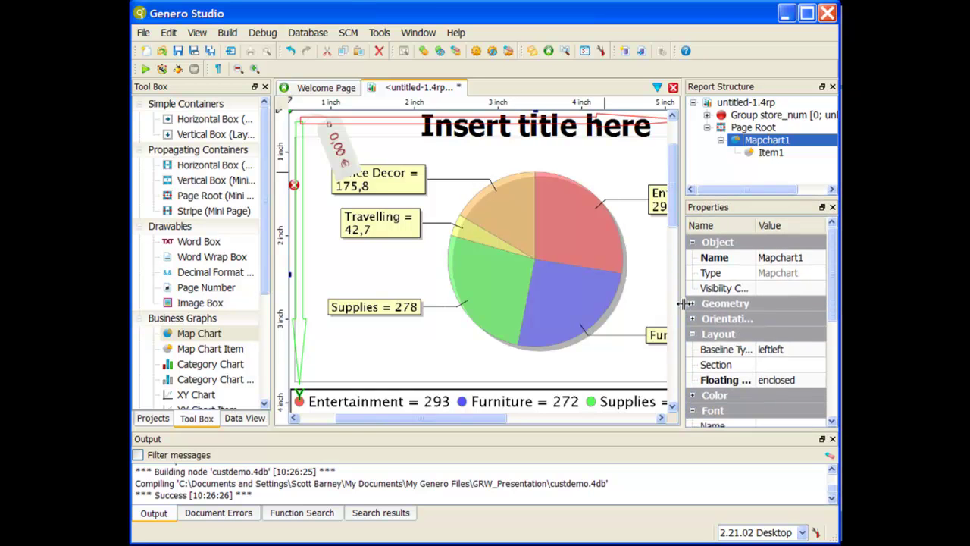
pyautogui.moveTo(682, 303); pyautogui.dragTo(553, 303)
pyautogui.scroll(-4, 713, 325)
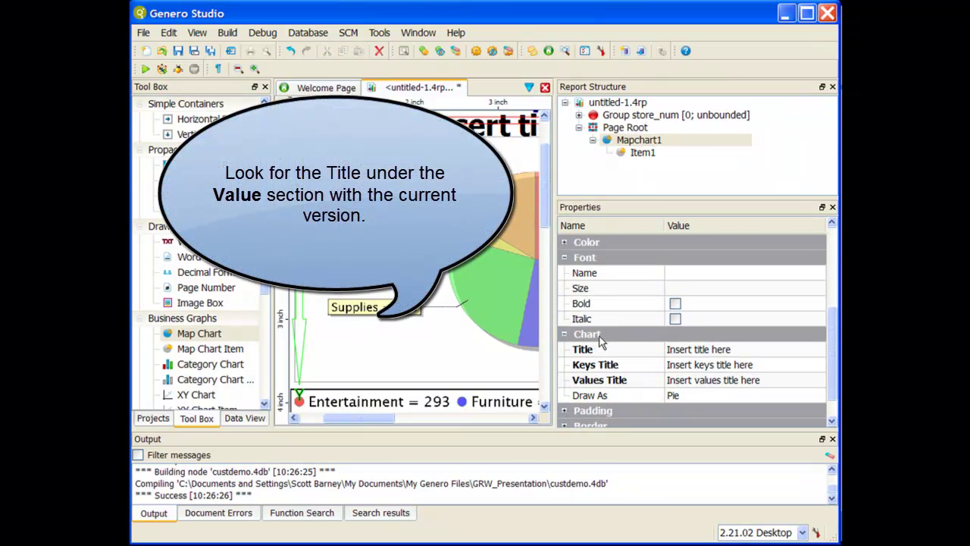
pyautogui.click(724, 351)
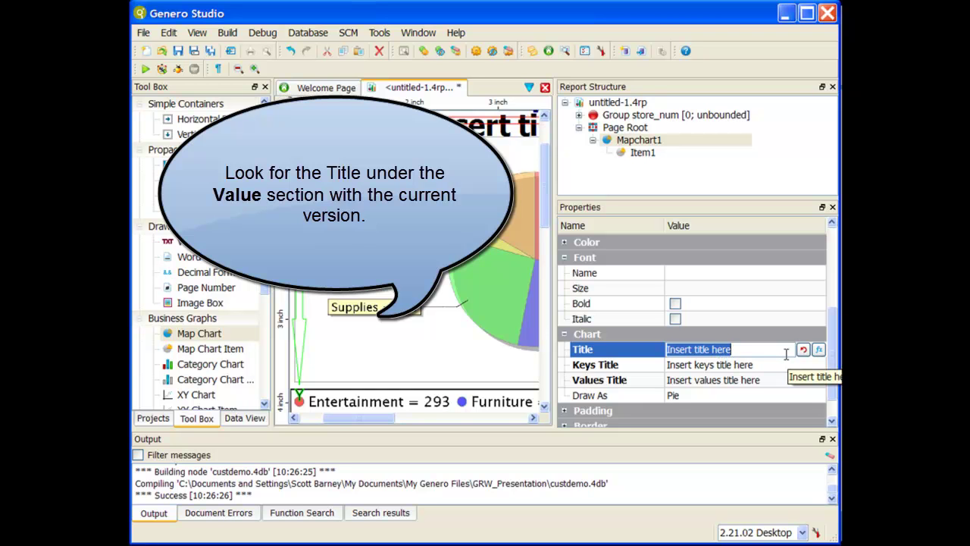
pyautogui.write('Reven')
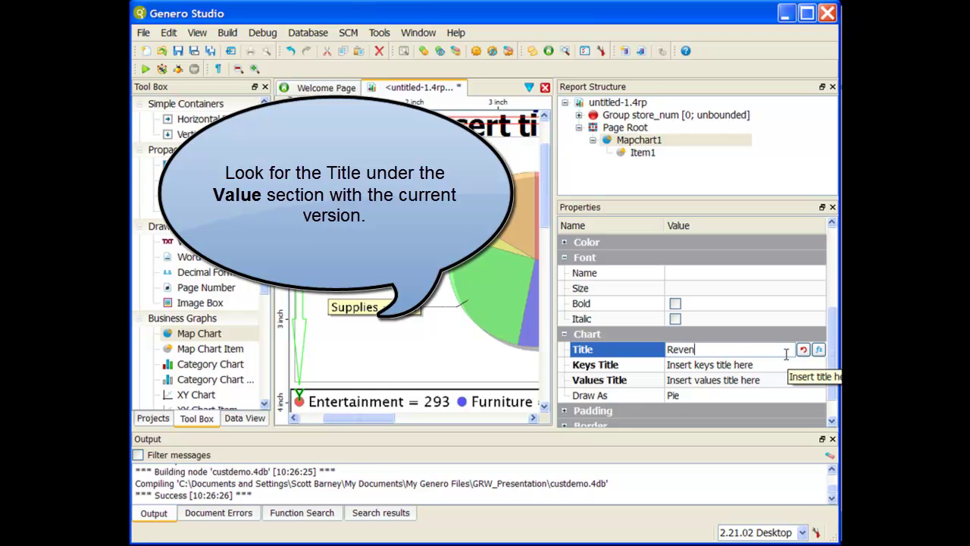
pyautogui.write('ue by State')
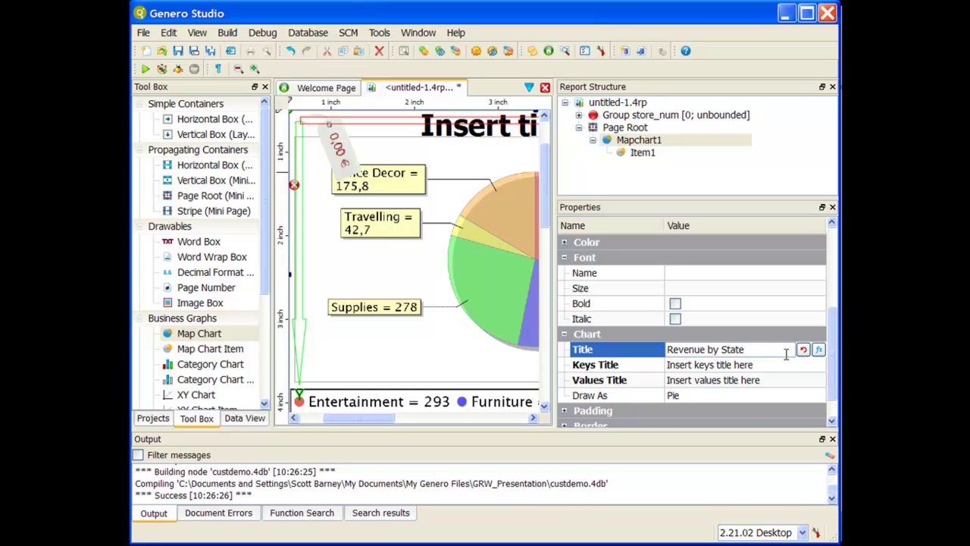
# Step: Set the map chart's keys title to "State" and its values title to "Revenue"
pyautogui.click(775, 365)
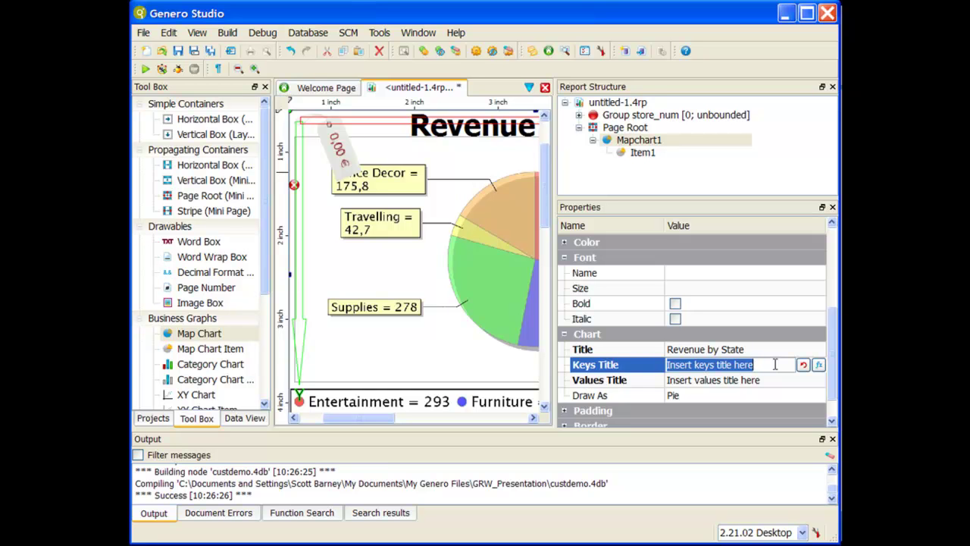
pyautogui.write('State')
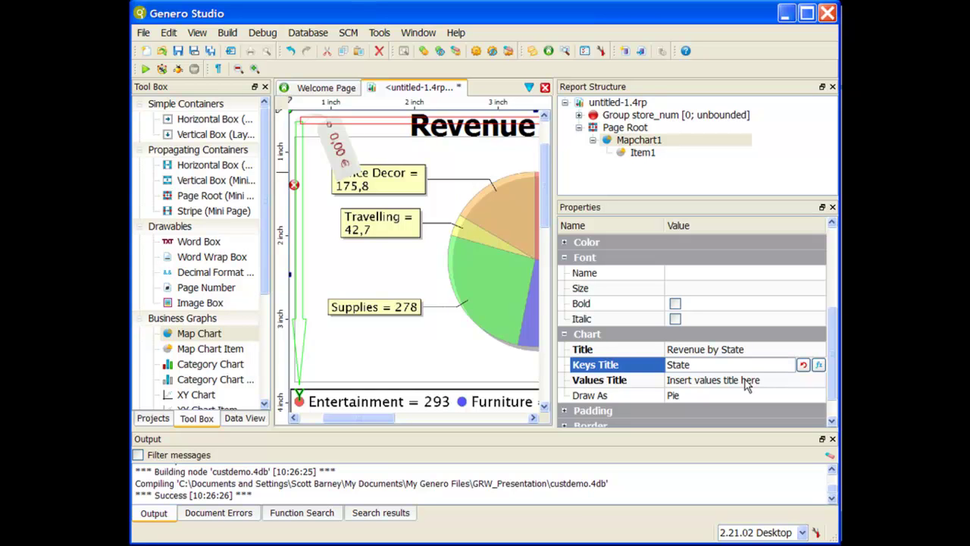
pyautogui.click(706, 380)
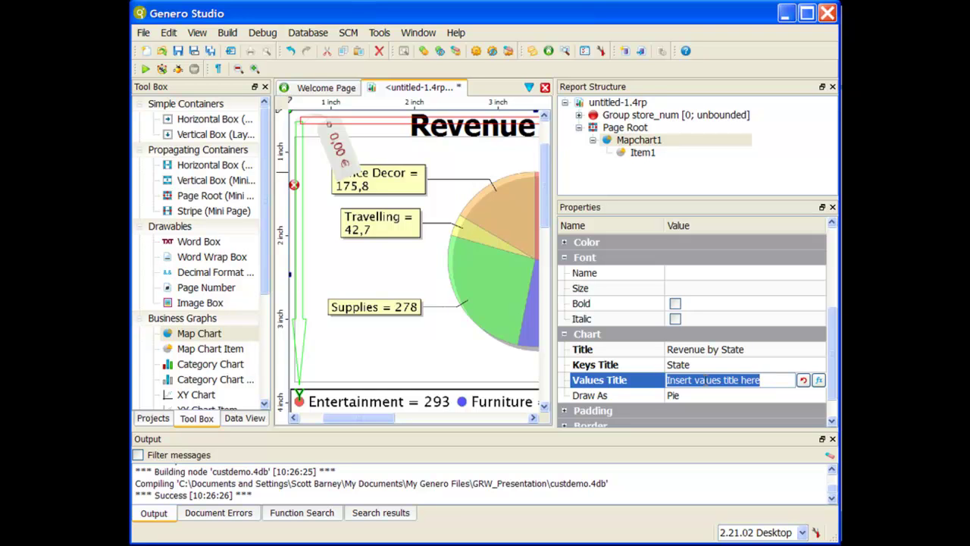
pyautogui.write('Revenue')
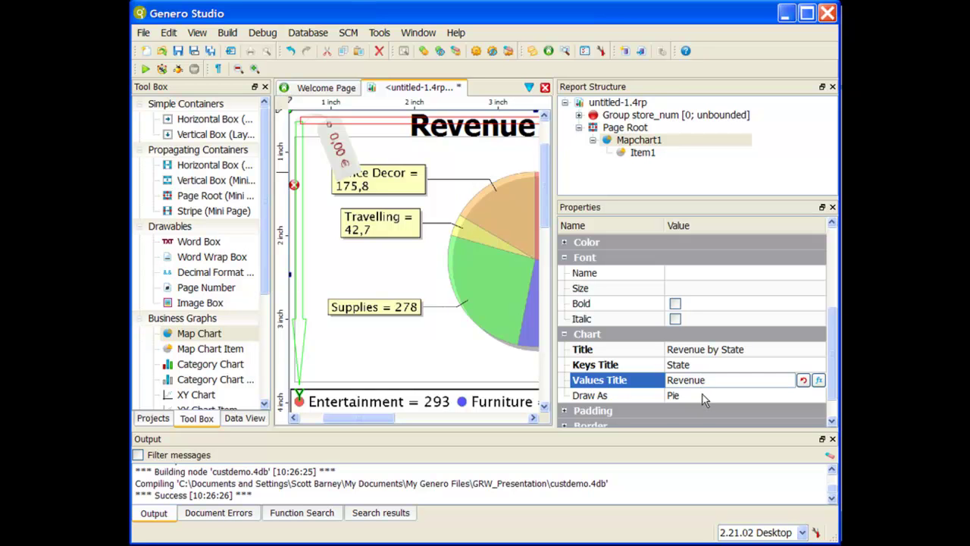
# Step: Set the map chart to be drawn as Pie
pyautogui.click(705, 394)
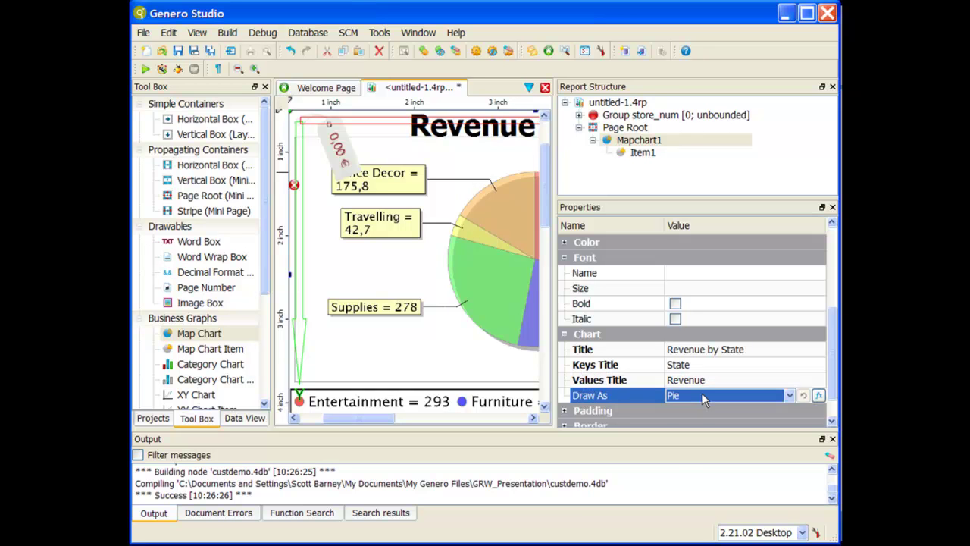
pyautogui.click(790, 396)
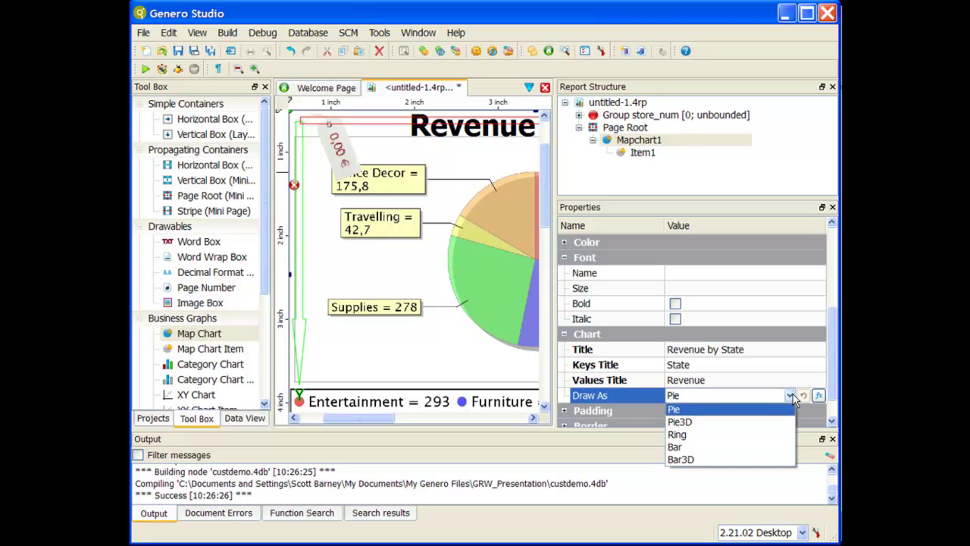
pyautogui.click(728, 410)
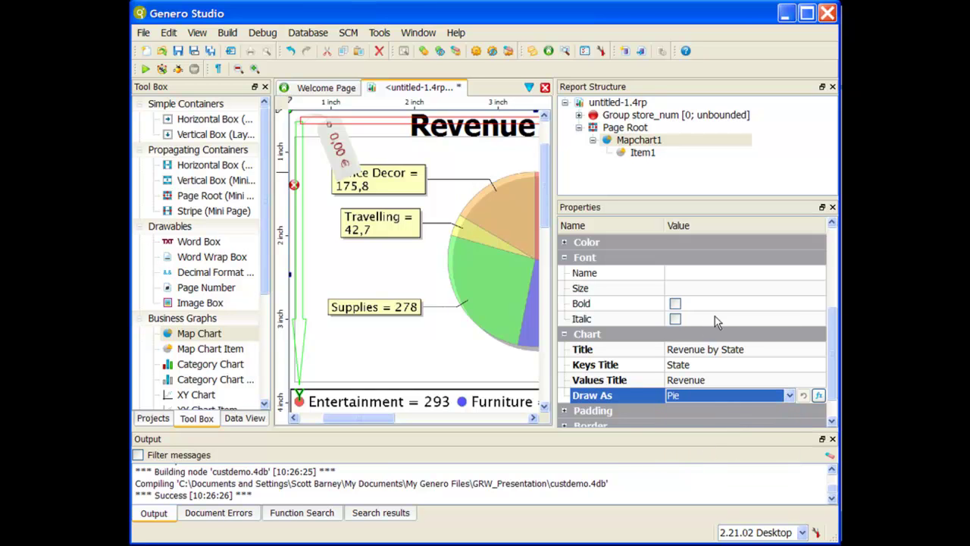
# Step: Rename the map chart object to "Revenue by State Map Chart"
pyautogui.click(653, 142)
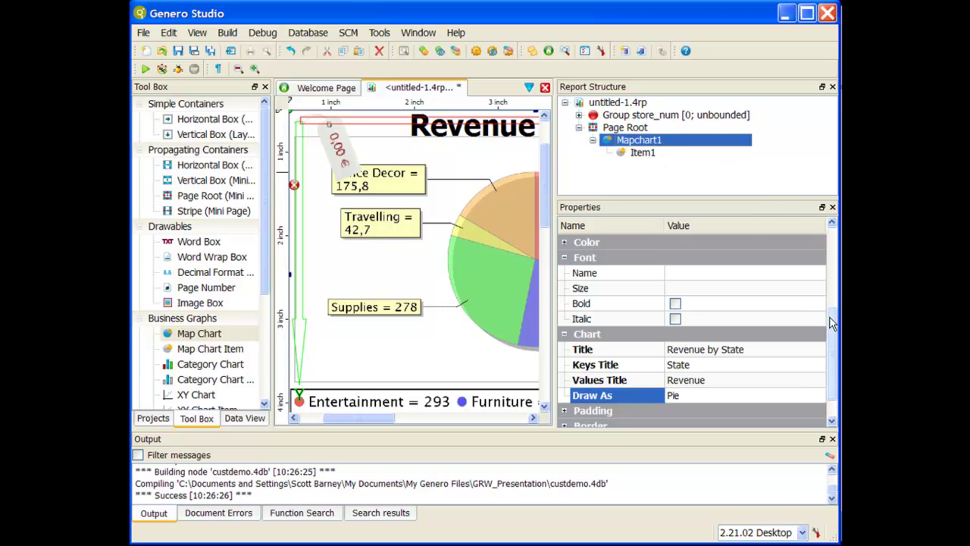
pyautogui.scroll(5, 831, 323)
pyautogui.click(735, 256)
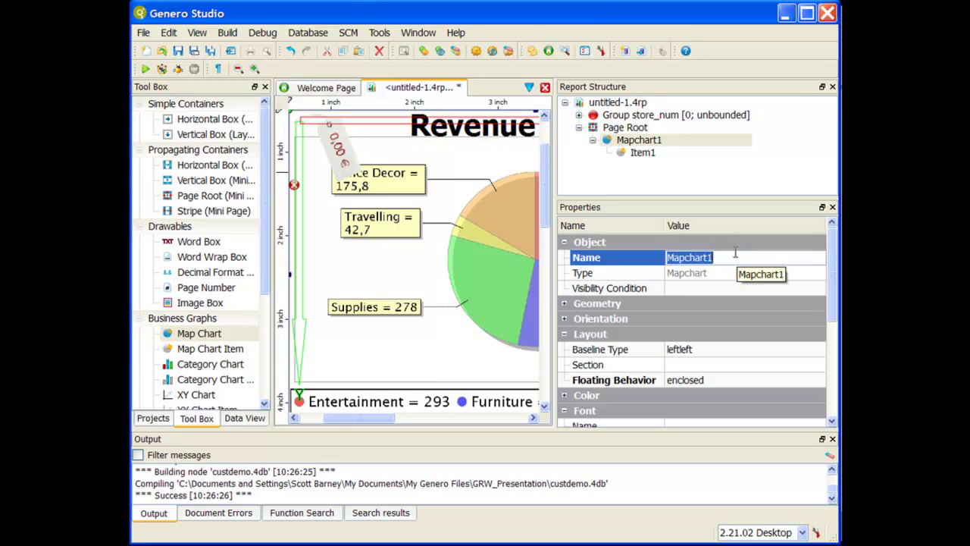
pyautogui.write('Revenue by ')
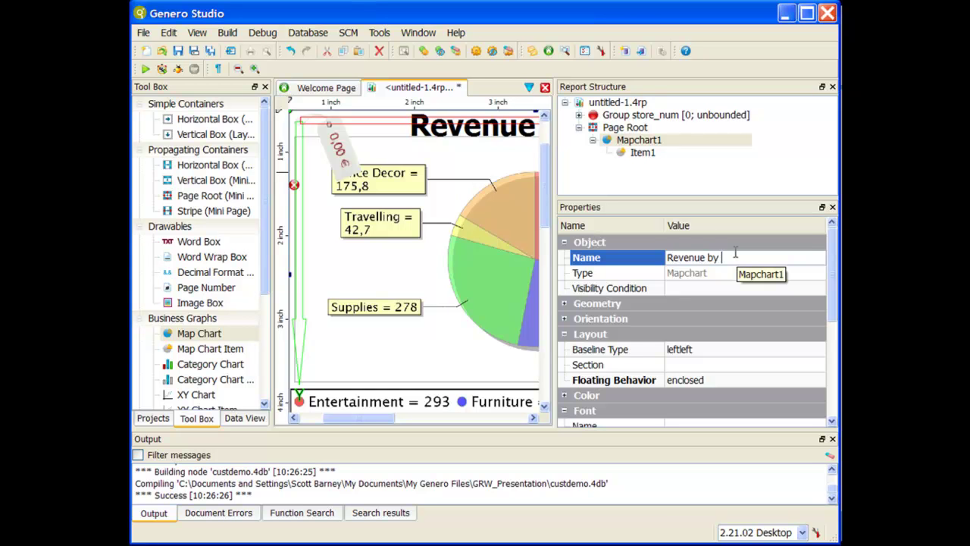
pyautogui.write('State Map Chart')
pyautogui.press('Return')
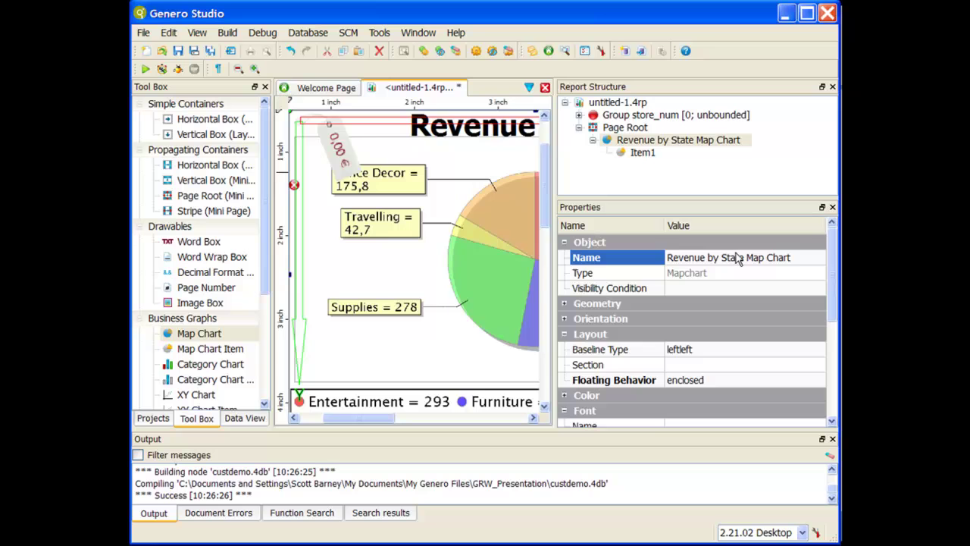
# Step: Set the Key of the map chart's item to the RTL expression data.state.state_name using the expression editor's proposals
pyautogui.click(648, 153)
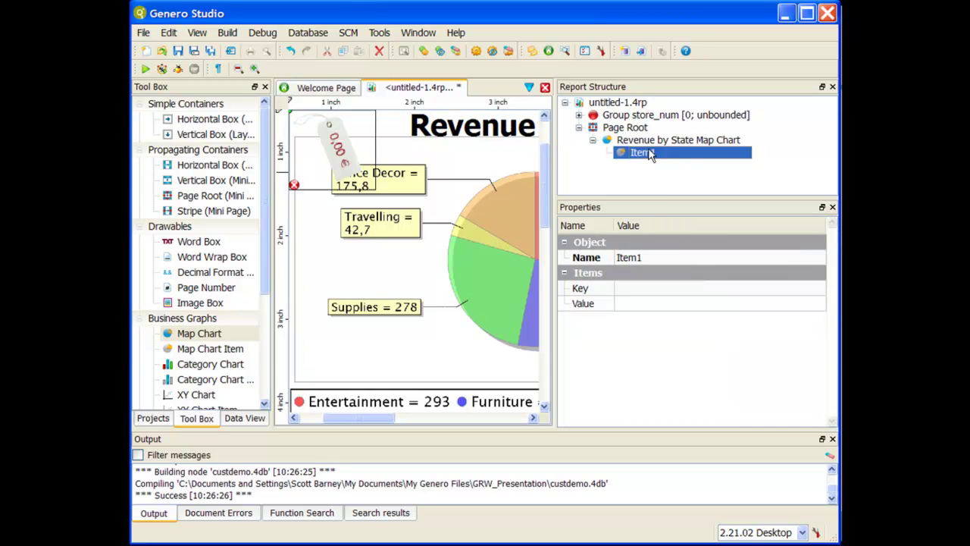
pyautogui.click(623, 288)
pyautogui.click(629, 306)
pyautogui.click(641, 291)
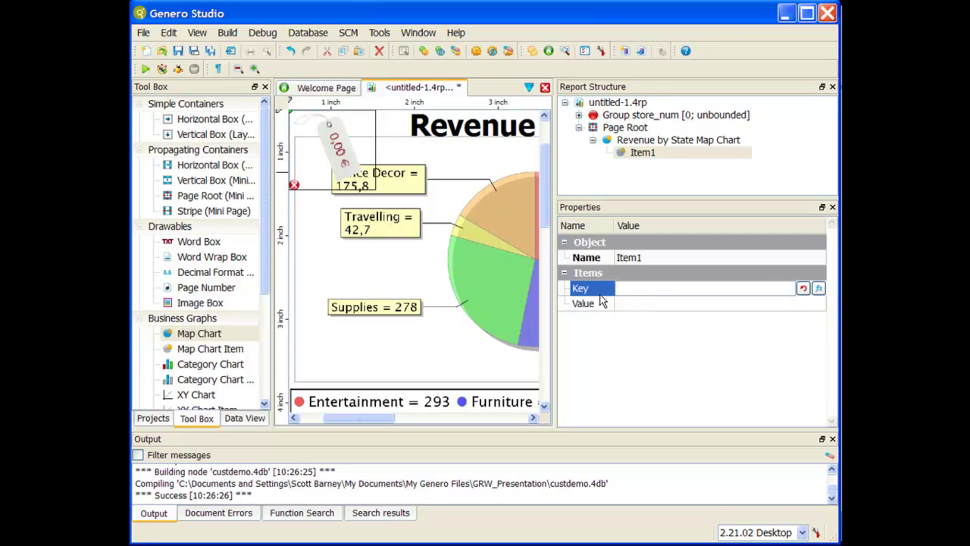
pyautogui.click(819, 290)
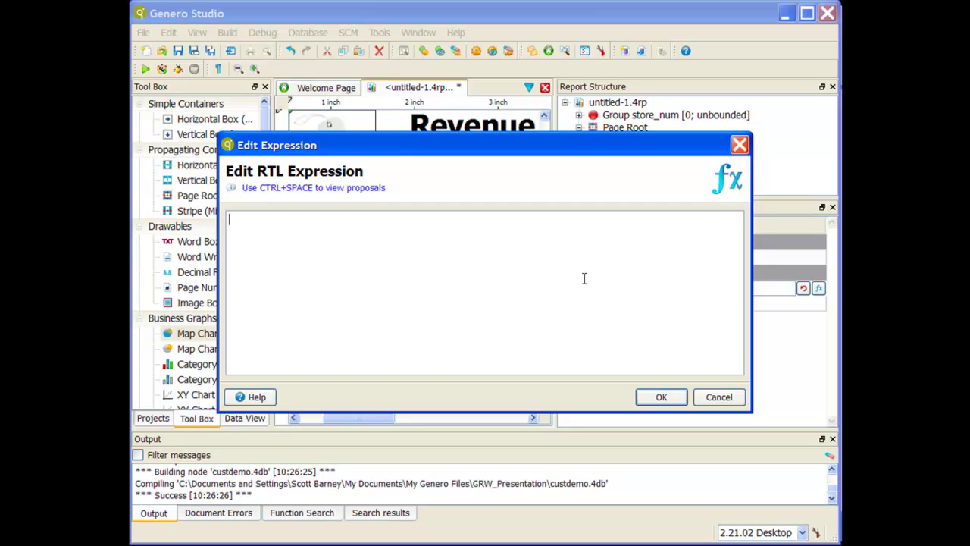
pyautogui.hotkey('ctrl', 'space')
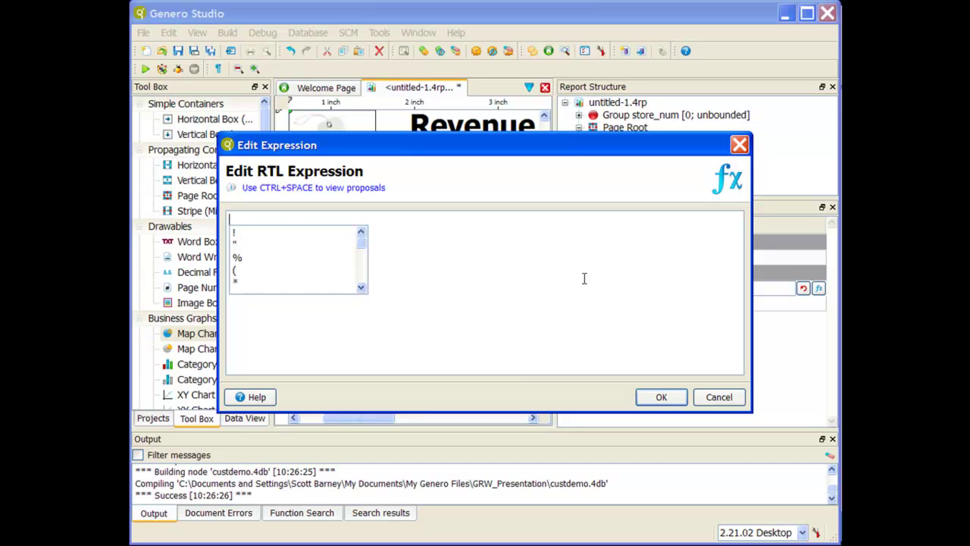
pyautogui.write('data.')
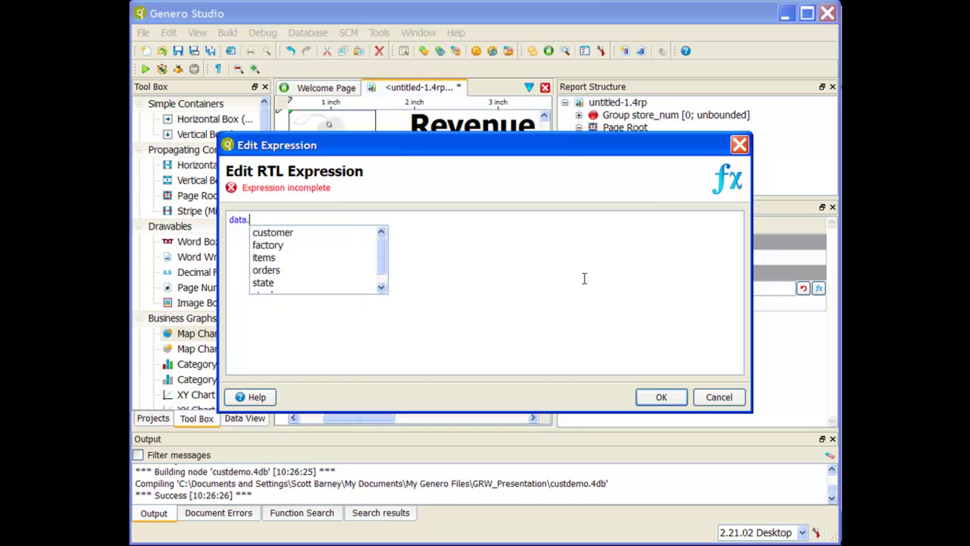
pyautogui.press('Down')
pyautogui.press('Down')
pyautogui.press('Down')
pyautogui.press('Down')
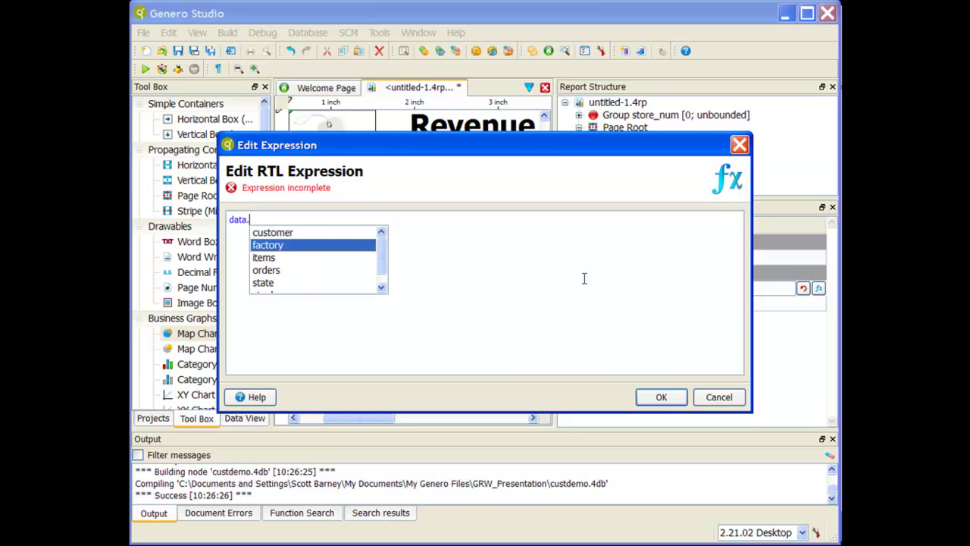
pyautogui.press('Return')
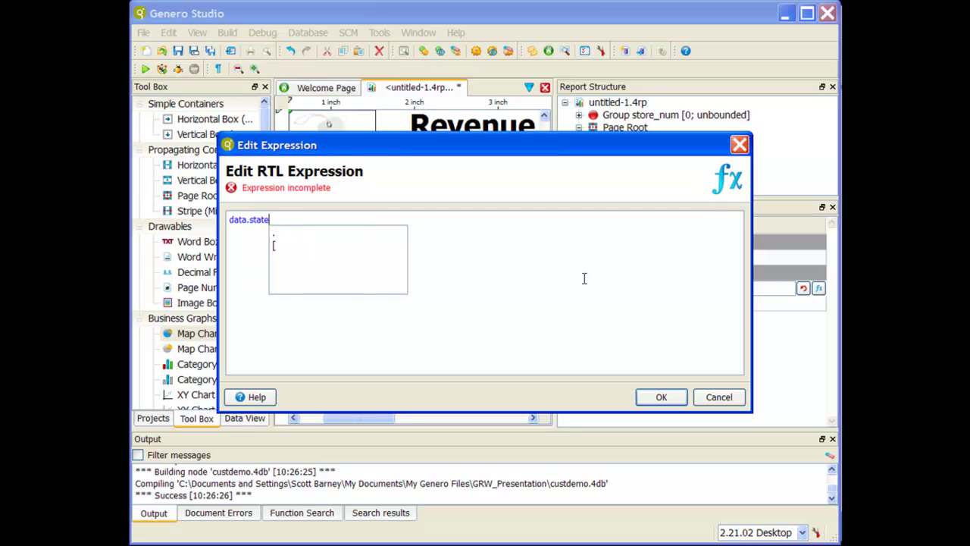
pyautogui.press('Return')
pyautogui.press('Down')
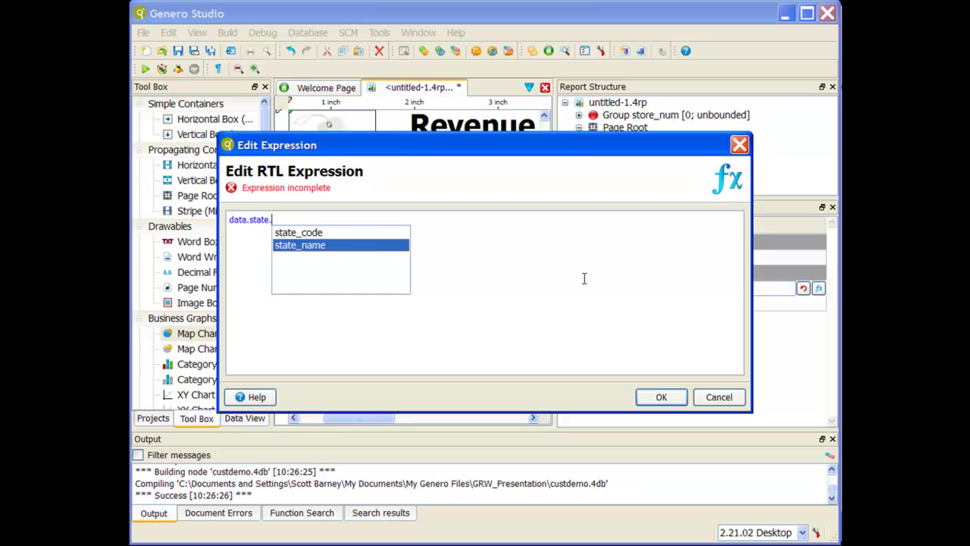
pyautogui.press('Return')
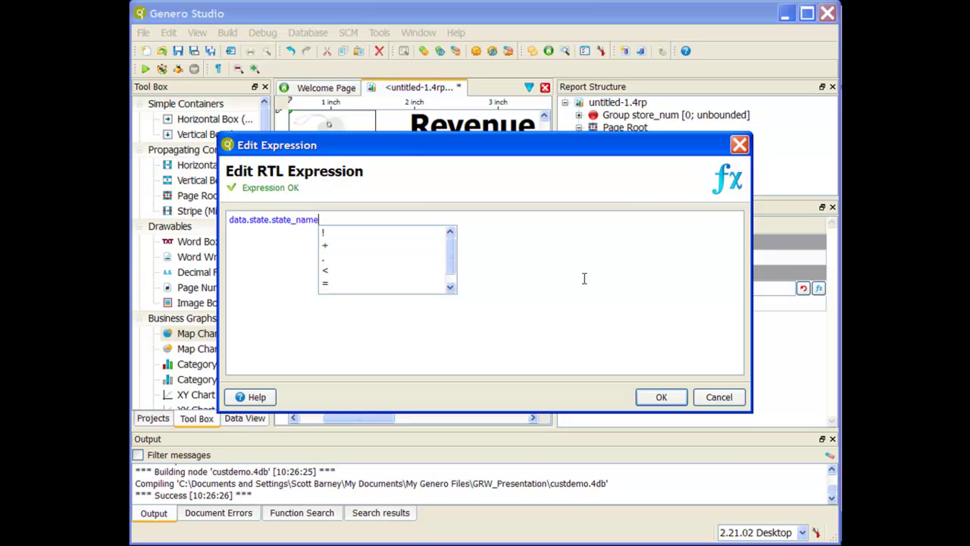
pyautogui.click(661, 397)
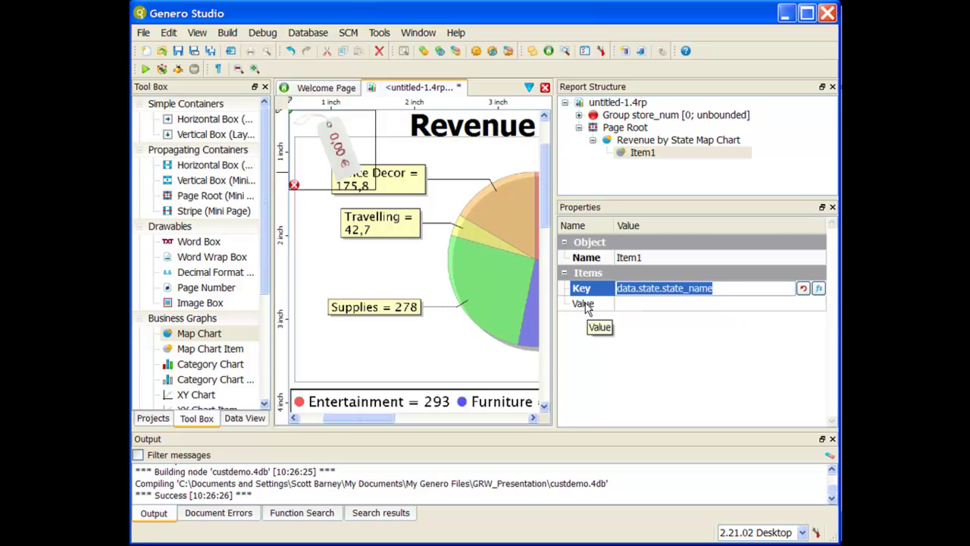
# Step: Start an RTL expression for the Value of the map chart's item with data.items.price from the editor's proposals
pyautogui.click(814, 305)
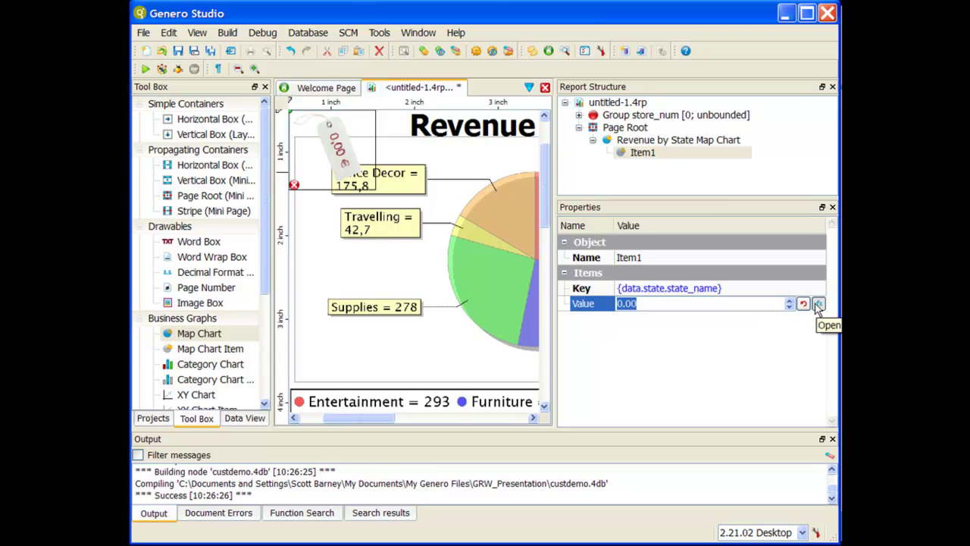
pyautogui.click(818, 304)
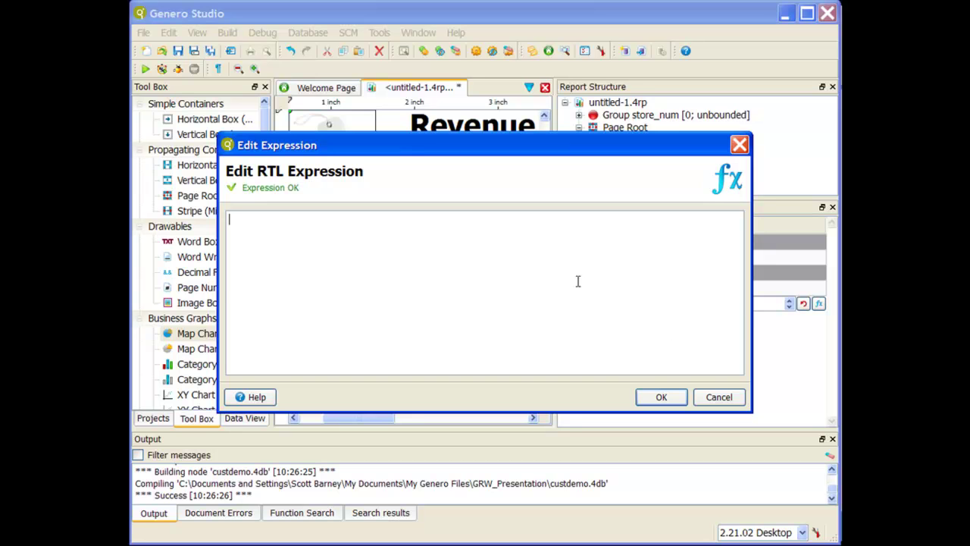
pyautogui.hotkey('ctrl', 'space')
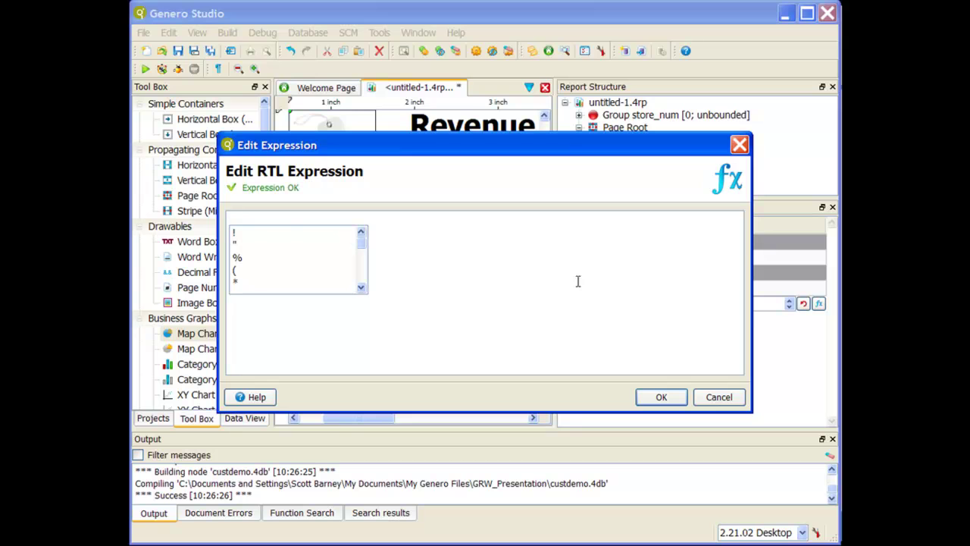
pyautogui.write('data.')
pyautogui.press('Down')
pyautogui.press('Down')
pyautogui.press('Return')
pyautogui.press('Down')
pyautogui.press('Return')
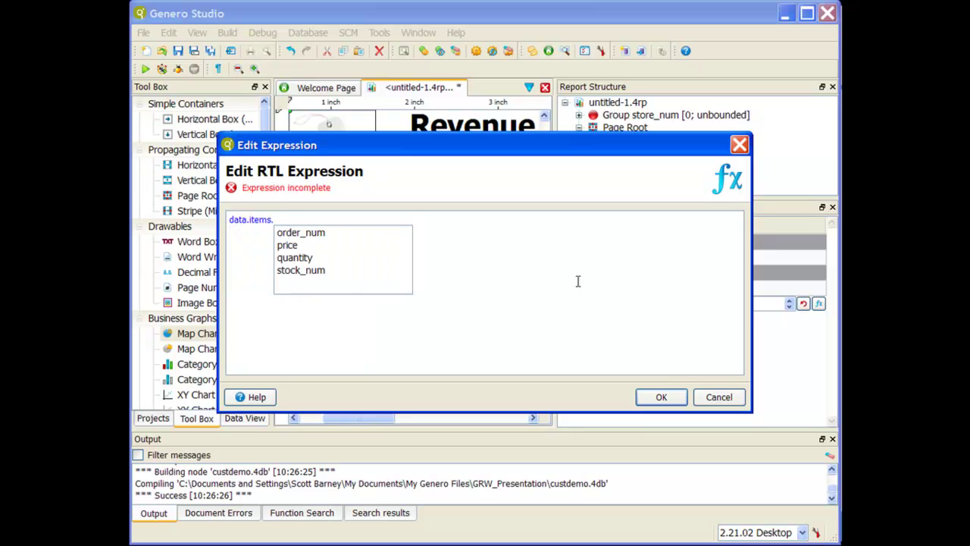
pyautogui.press('Down')
pyautogui.press('Down')
pyautogui.press('Return')
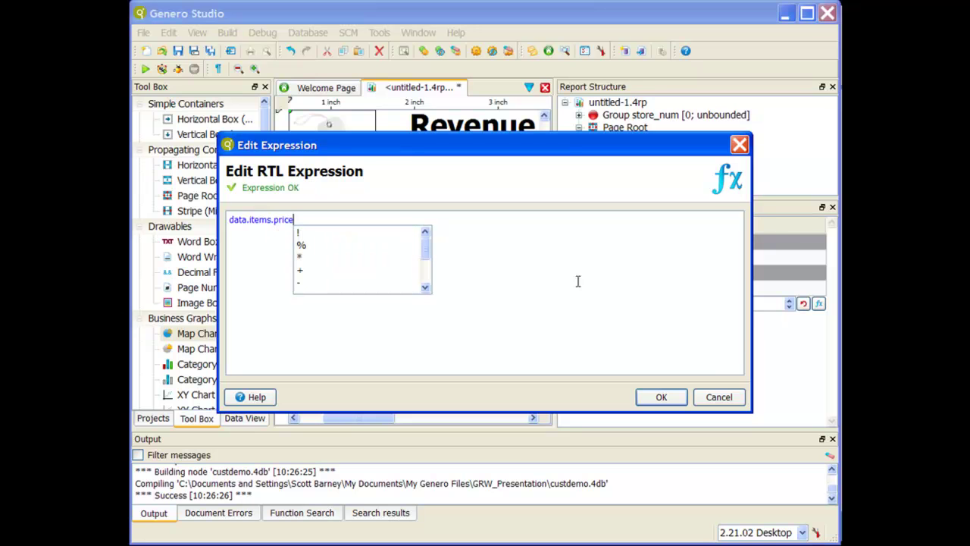
# Step: Complete the Value expression as data.items.price*data.items.quantity and apply it to the map chart's item
pyautogui.write('*')
pyautogui.write('data')
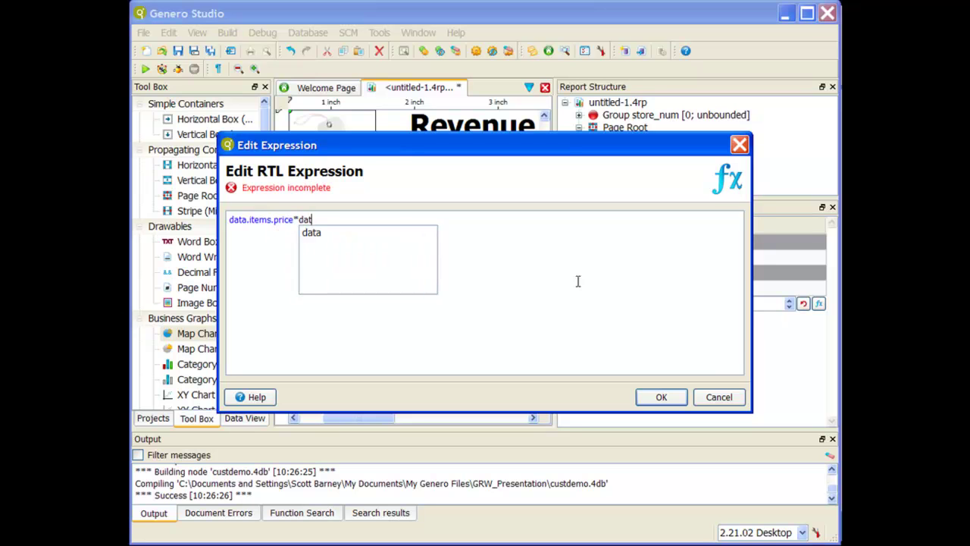
pyautogui.press('Down')
pyautogui.press('Return')
pyautogui.press('Down')
pyautogui.press('Down')
pyautogui.press('Down')
pyautogui.press('Return')
pyautogui.press('Down')
pyautogui.press('Return')
pyautogui.press('Down')
pyautogui.press('Down')
pyautogui.press('Down')
pyautogui.press('Return')
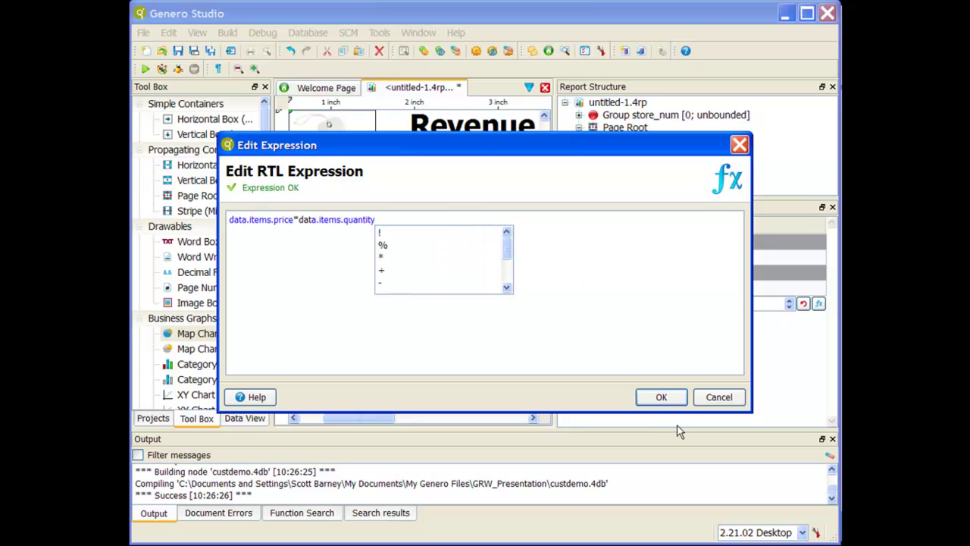
pyautogui.click(646, 395)
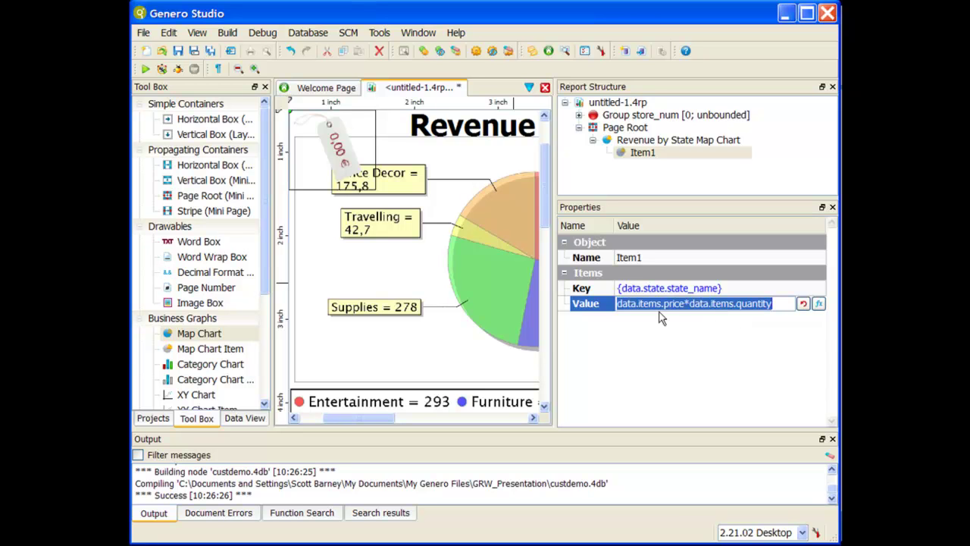
pyautogui.click(733, 332)
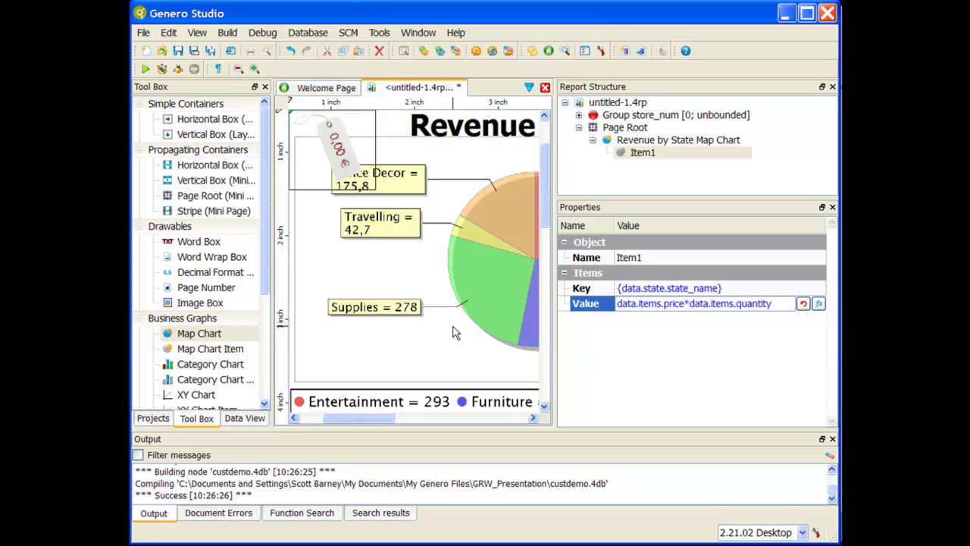
# Step: Save the report as bin\revenuebystatemapchart.4rp under GRW_Presentation, inserting it in the reports node of My Application
pyautogui.click(194, 51)
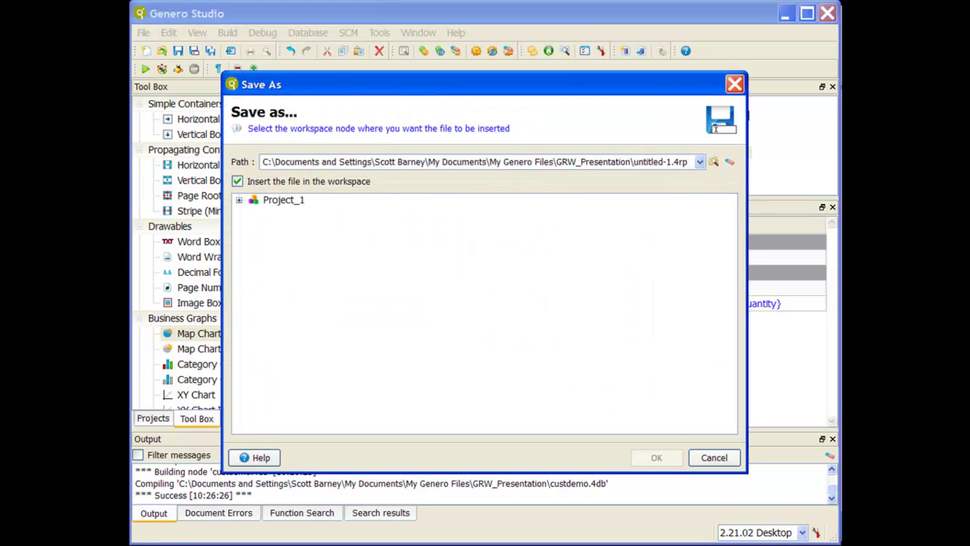
pyautogui.write('bin\\revenuebystatemapchart')
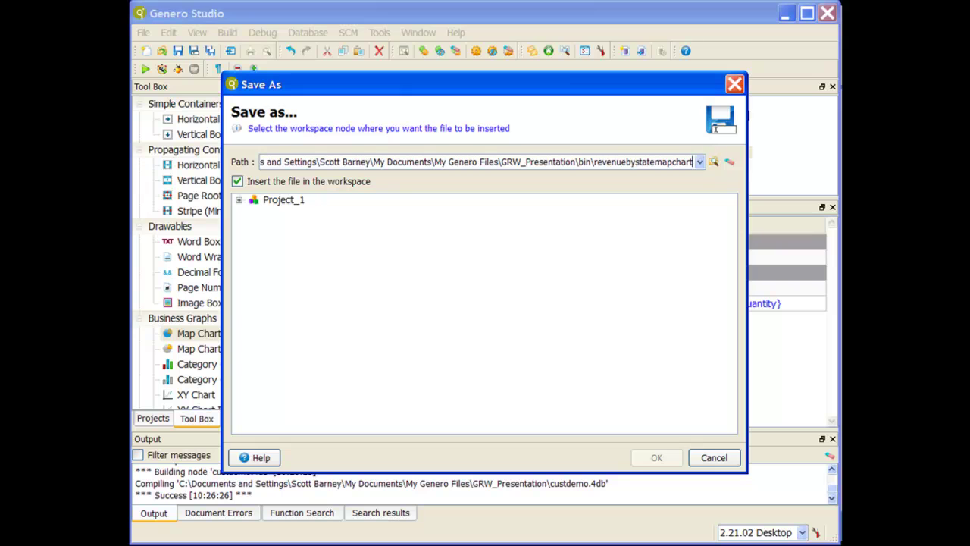
pyautogui.write('.4rp')
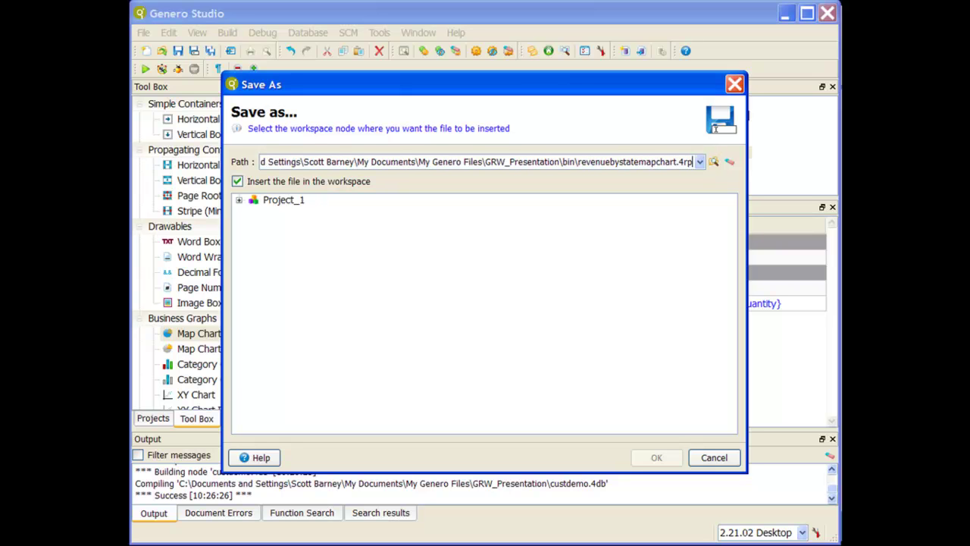
pyautogui.doubleClick(254, 200)
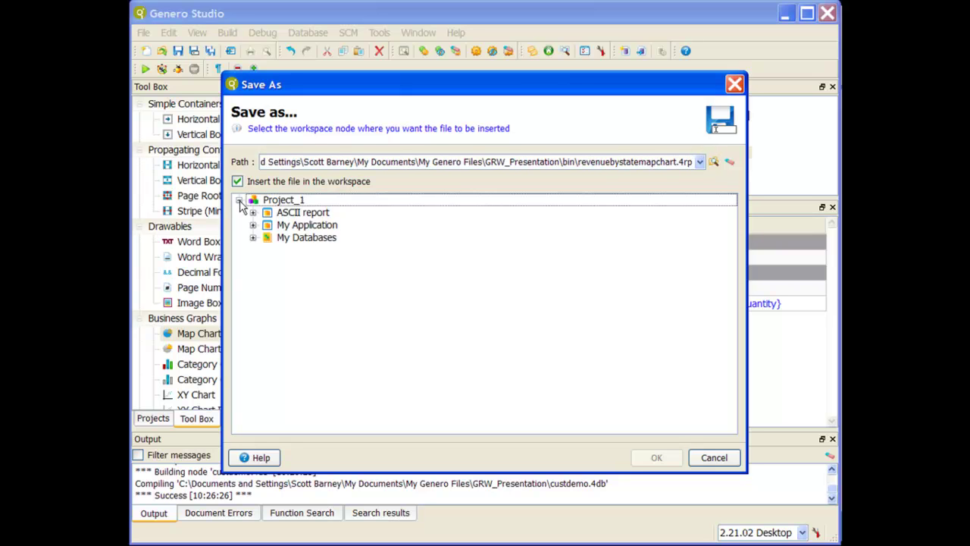
pyautogui.click(254, 225)
pyautogui.click(308, 237)
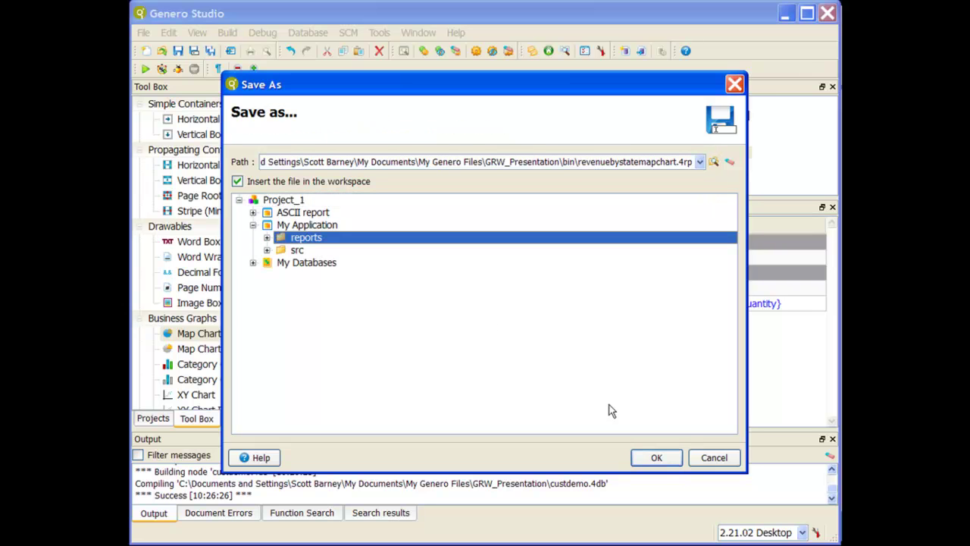
pyautogui.click(656, 457)
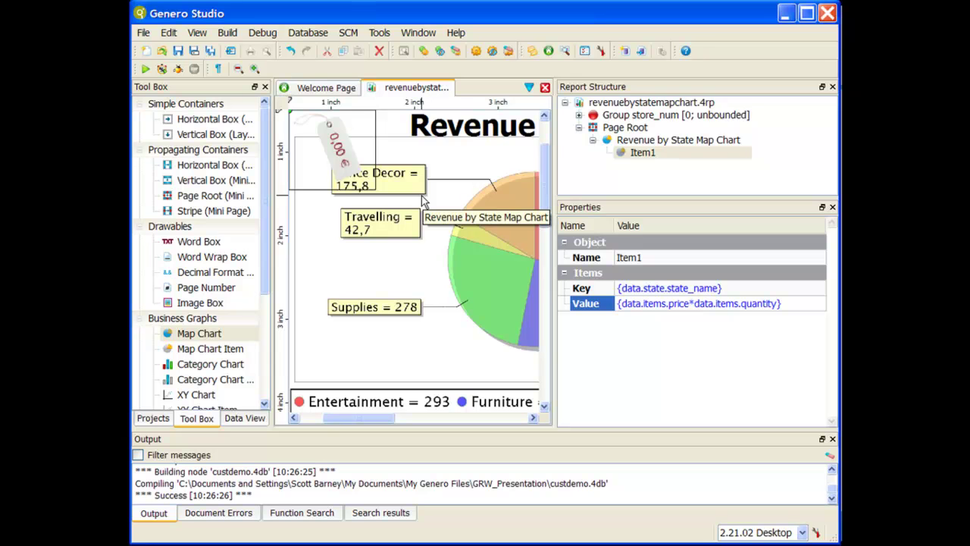
# Step: Open rpt-main.4gl and delete the logical page mapping, paper margins and label output calls
pyautogui.click(152, 418)
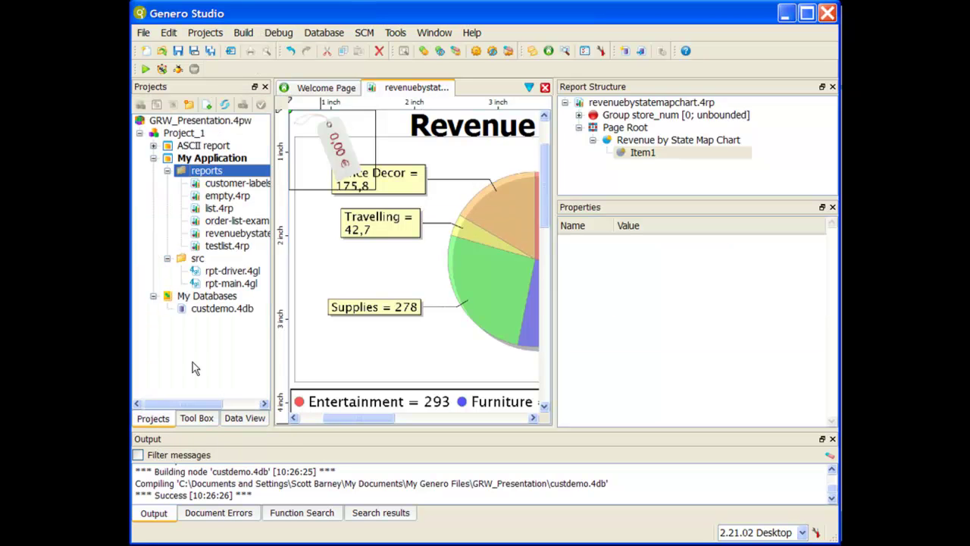
pyautogui.doubleClick(226, 283)
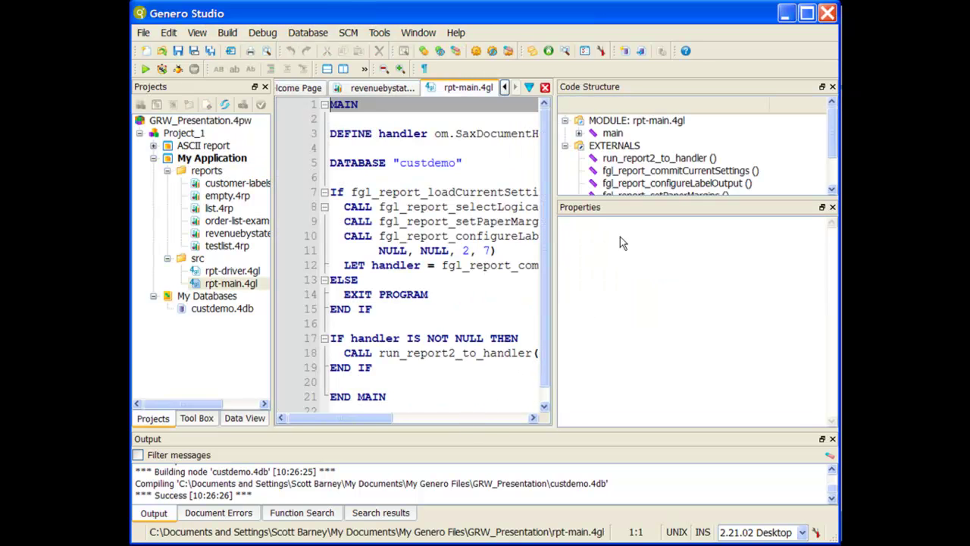
pyautogui.moveTo(554, 265); pyautogui.dragTo(779, 277)
pyautogui.moveTo(540, 254); pyautogui.dragTo(300, 204)
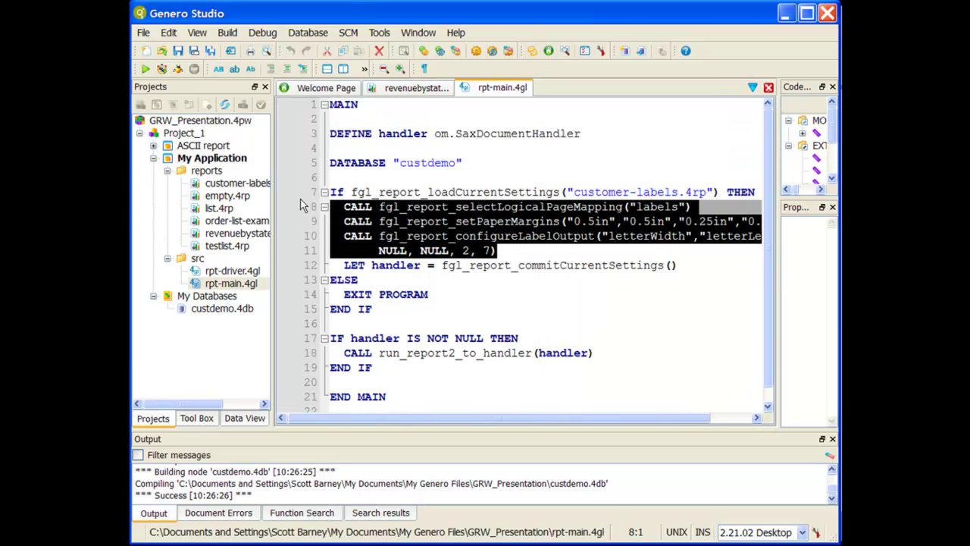
pyautogui.press('BackSpace')
pyautogui.press('BackSpace')
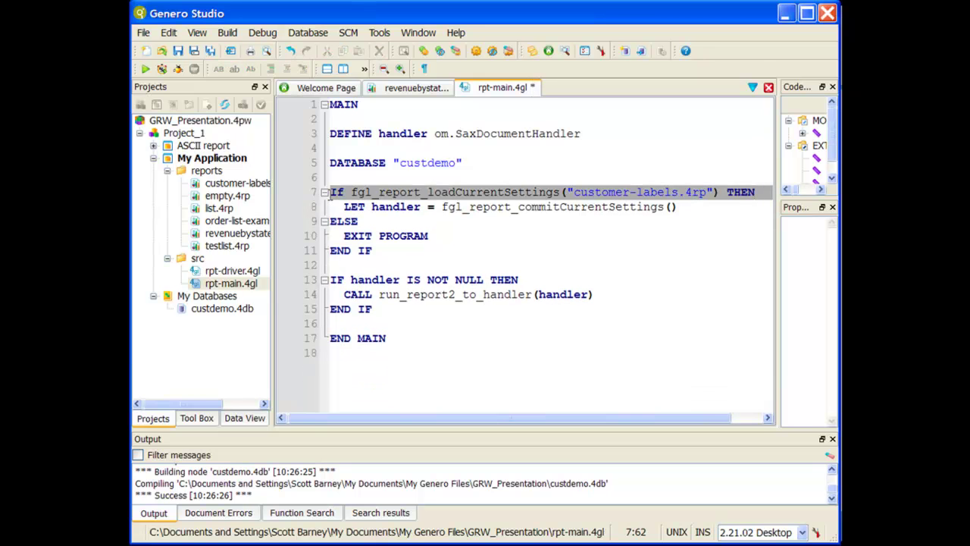
# Step: Change the report loaded by fgl_report_loadCurrentSettings to "revenuebystatemapchart.4rp"
pyautogui.moveTo(573, 192); pyautogui.dragTo(680, 192)
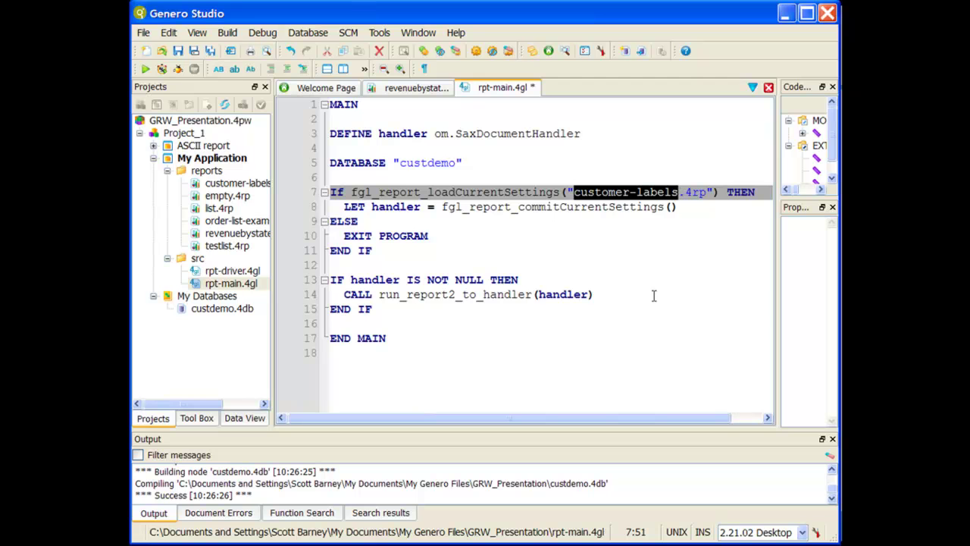
pyautogui.write('revenuebyst')
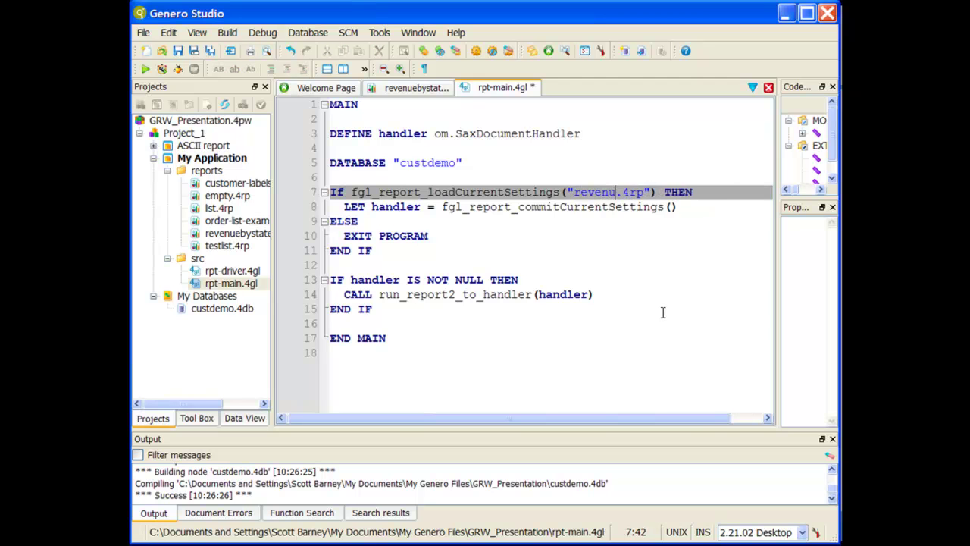
pyautogui.write('atemapchart')
pyautogui.click(581, 265)
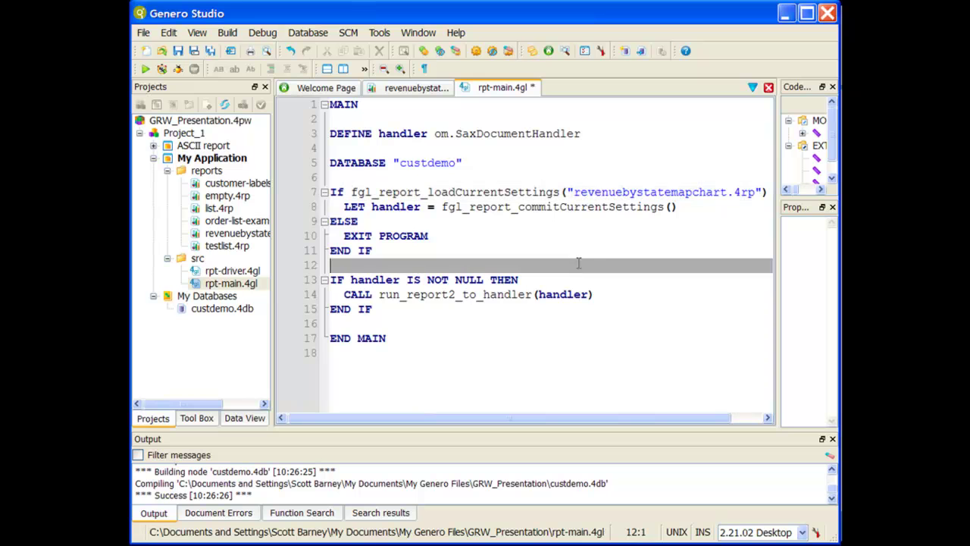
# Step: Save rpt-main.4gl and run My Application to check the report output, minimizing the viewer when done
pyautogui.click(177, 51)
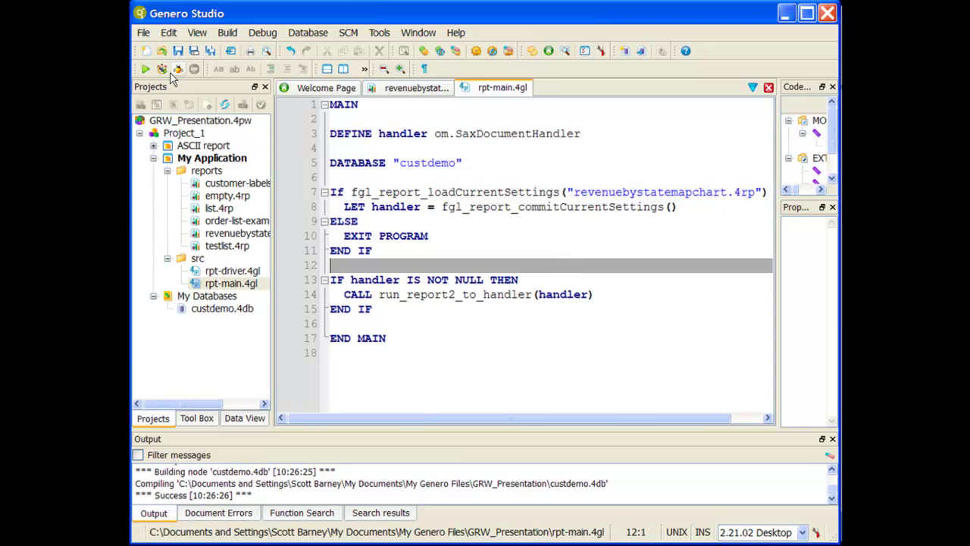
pyautogui.click(146, 69)
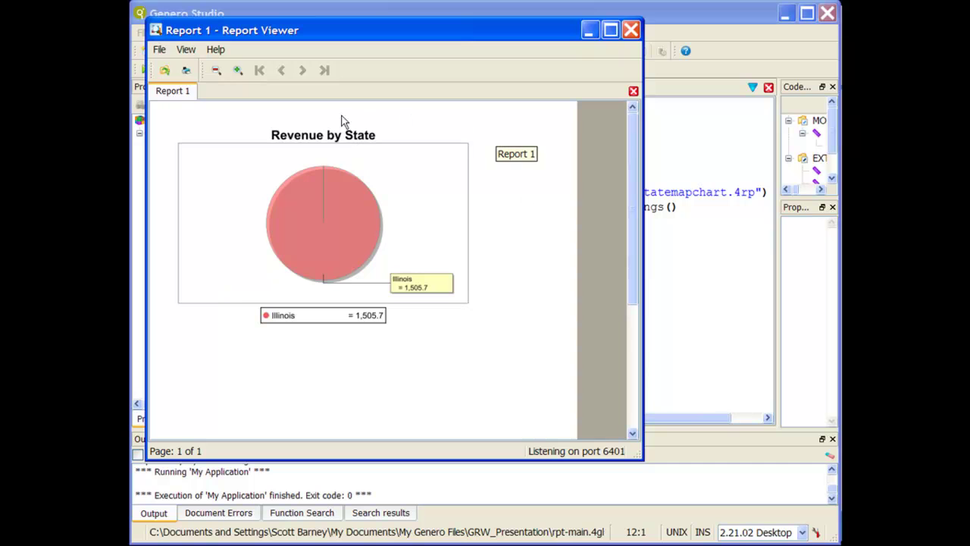
pyautogui.click(590, 31)
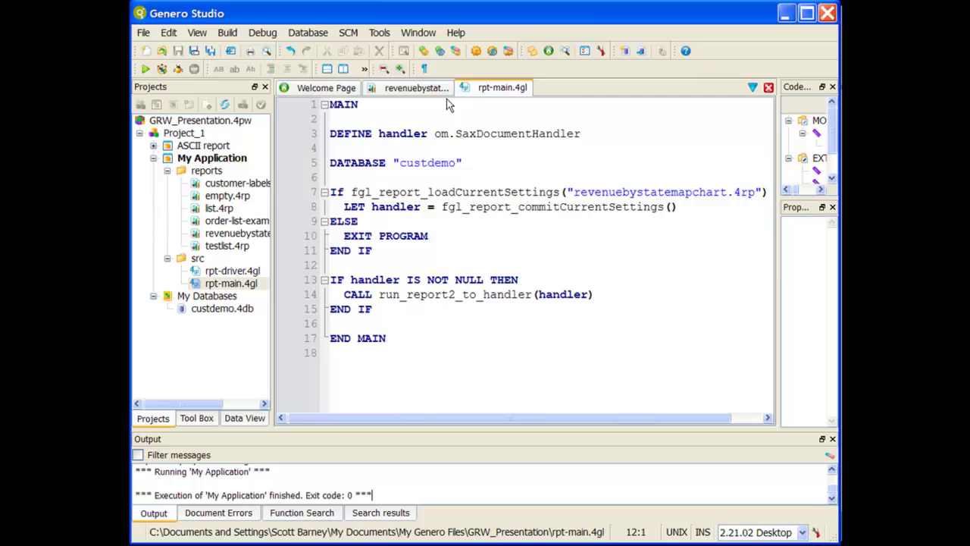
# Step: Return to the revenuebystatemapchart report and move the Group store_num trigger inside the Page Root
pyautogui.click(406, 88)
pyautogui.moveTo(781, 273); pyautogui.dragTo(415, 190)
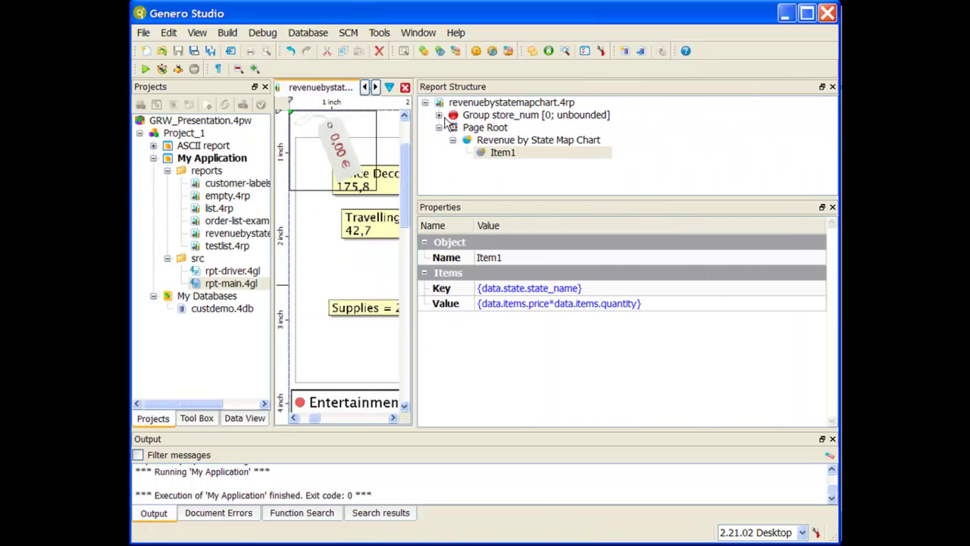
pyautogui.click(439, 114)
pyautogui.click(453, 127)
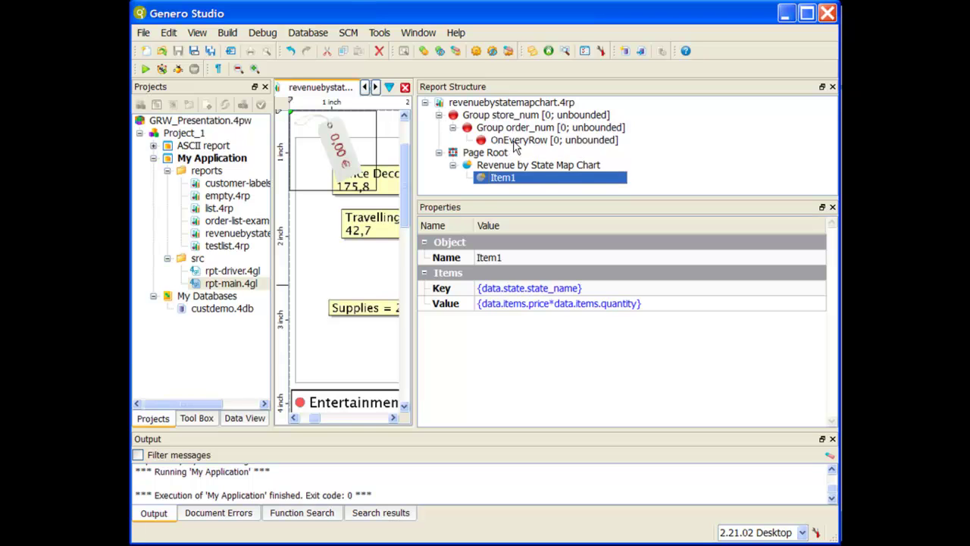
pyautogui.moveTo(487, 116); pyautogui.dragTo(513, 158)
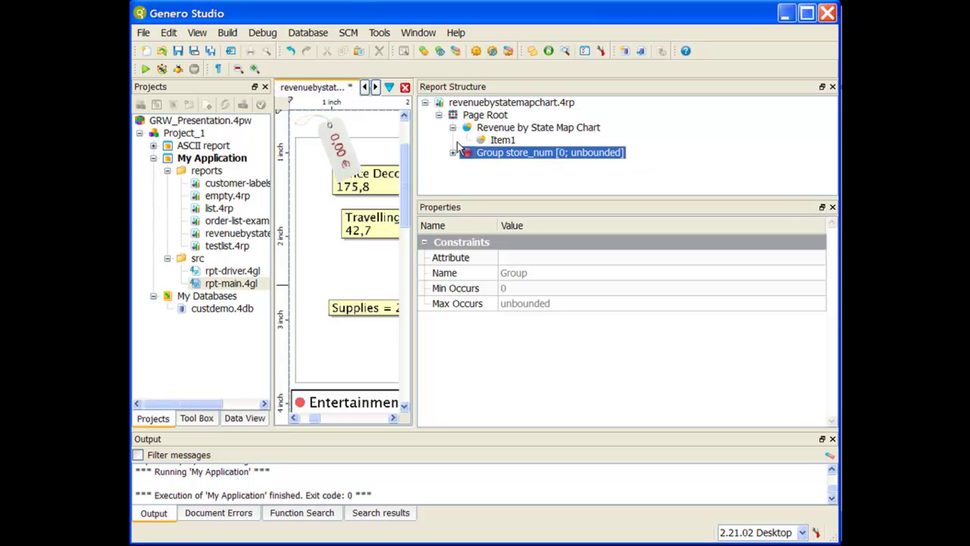
# Step: Move Item1 from the map chart into the OnEveryRow trigger of the group beside the chart
pyautogui.click(453, 152)
pyautogui.click(467, 165)
pyautogui.moveTo(500, 141); pyautogui.dragTo(567, 182)
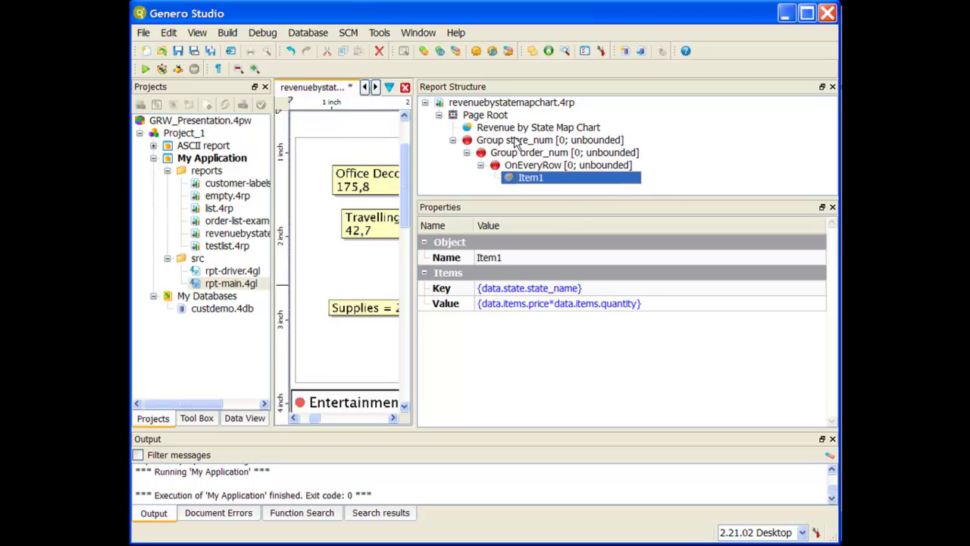
# Step: Nest Group store_num inside the Revenue by State Map Chart and place Item1 under its OnEveryRow trigger
pyautogui.moveTo(503, 141); pyautogui.dragTo(529, 133)
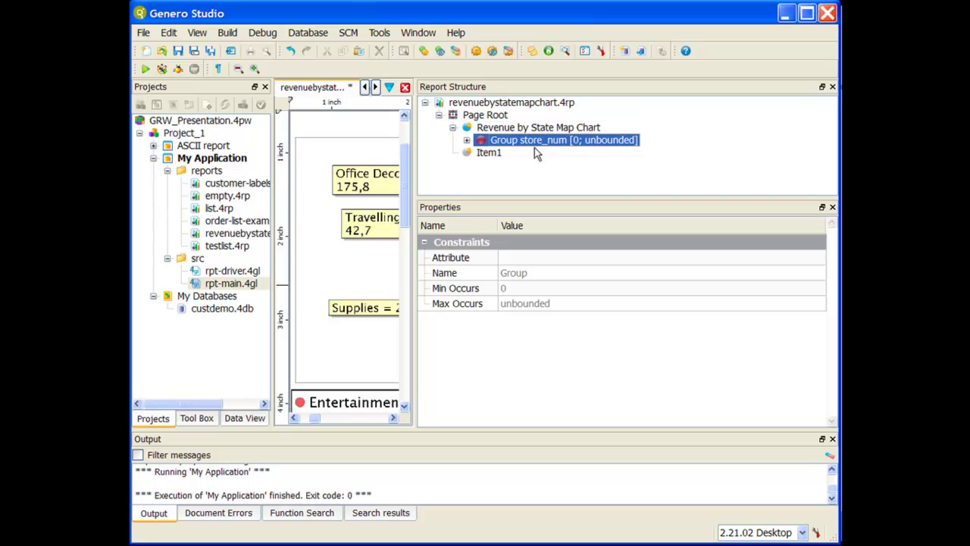
pyautogui.click(467, 140)
pyautogui.click(480, 152)
pyautogui.moveTo(482, 178); pyautogui.dragTo(563, 162)
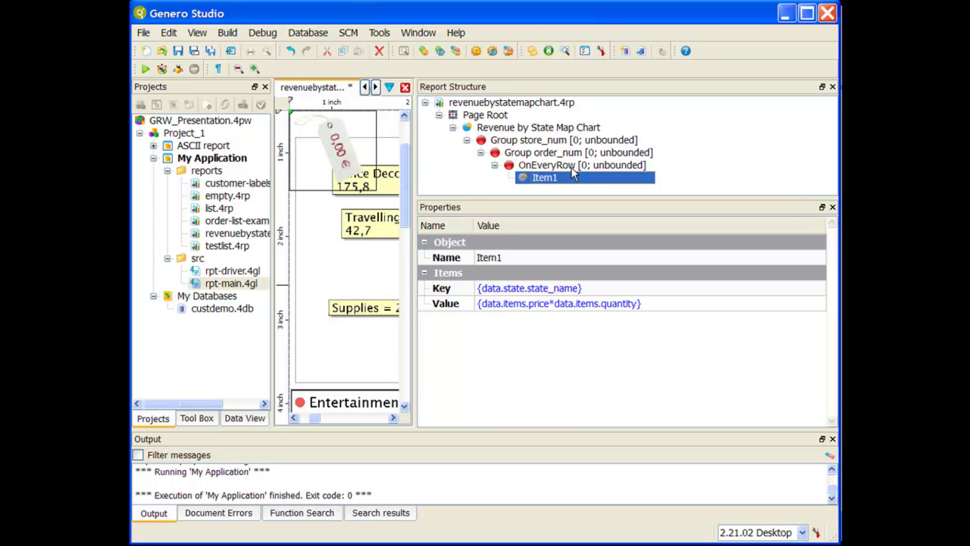
# Step: Save the restructured report and run My Application again
pyautogui.click(177, 52)
pyautogui.click(145, 69)
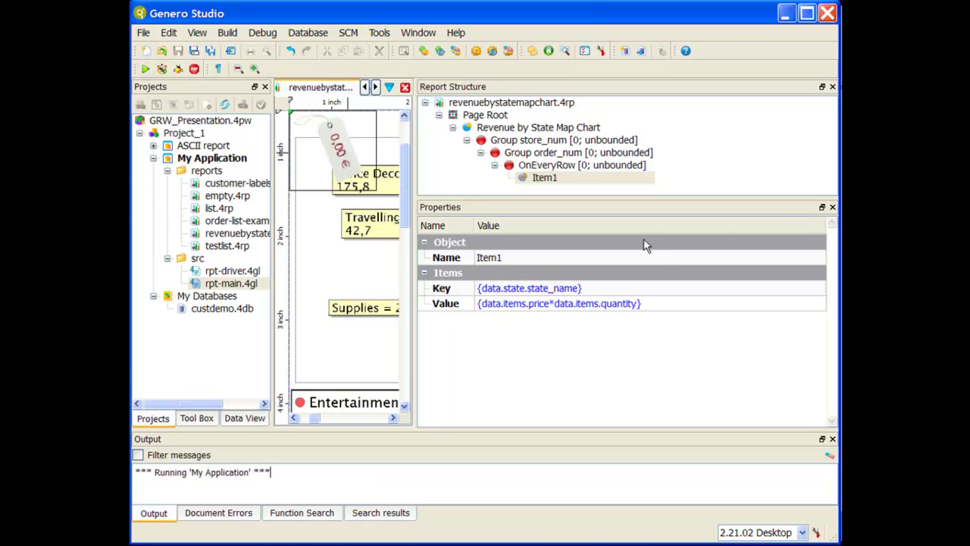